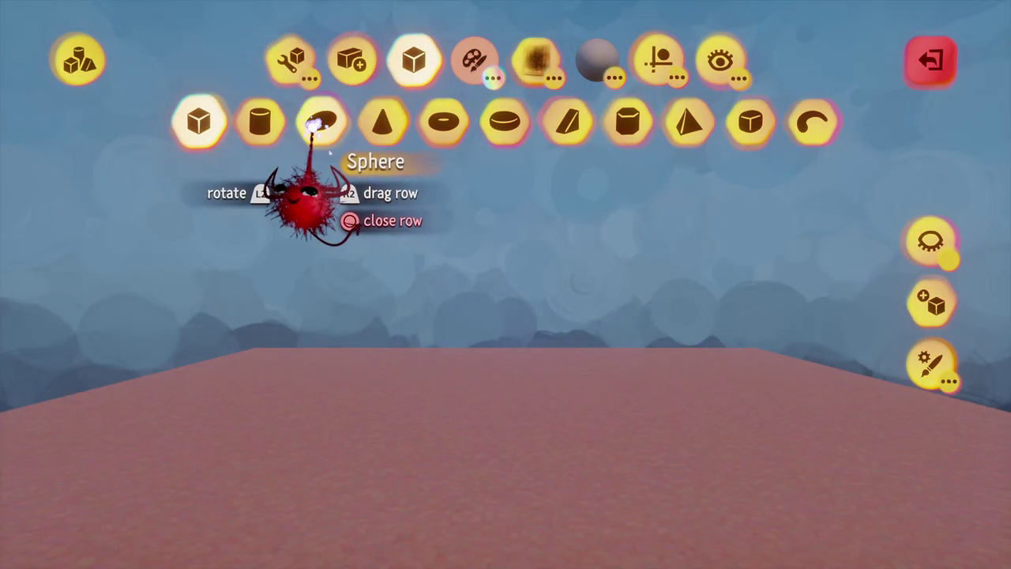
- Stamp a large pale cyan-blue cylinder on its side above the ground slab
{"action": "left_click", "coordinate": [260, 120]}
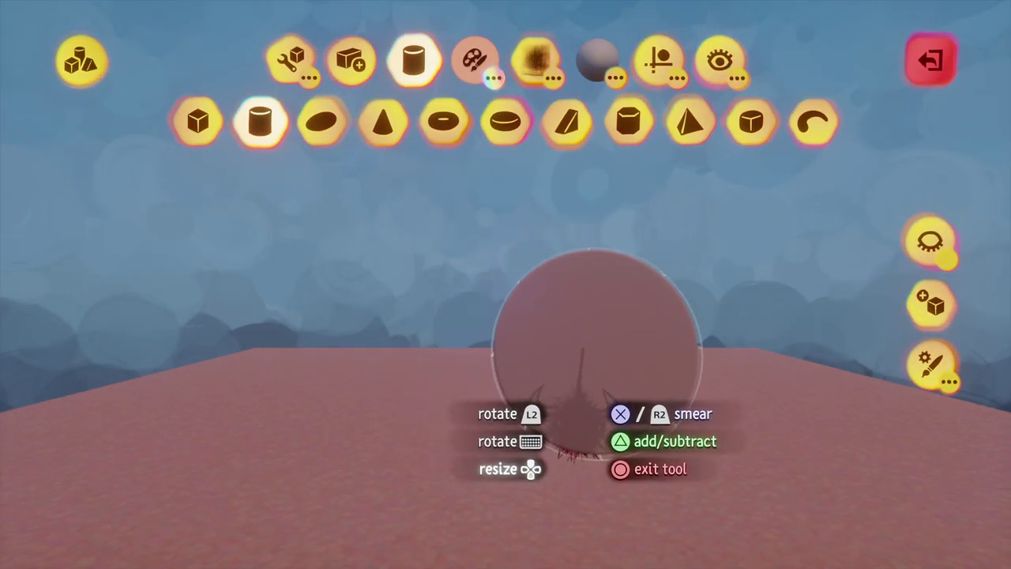
{"action": "key", "text": "Up"}
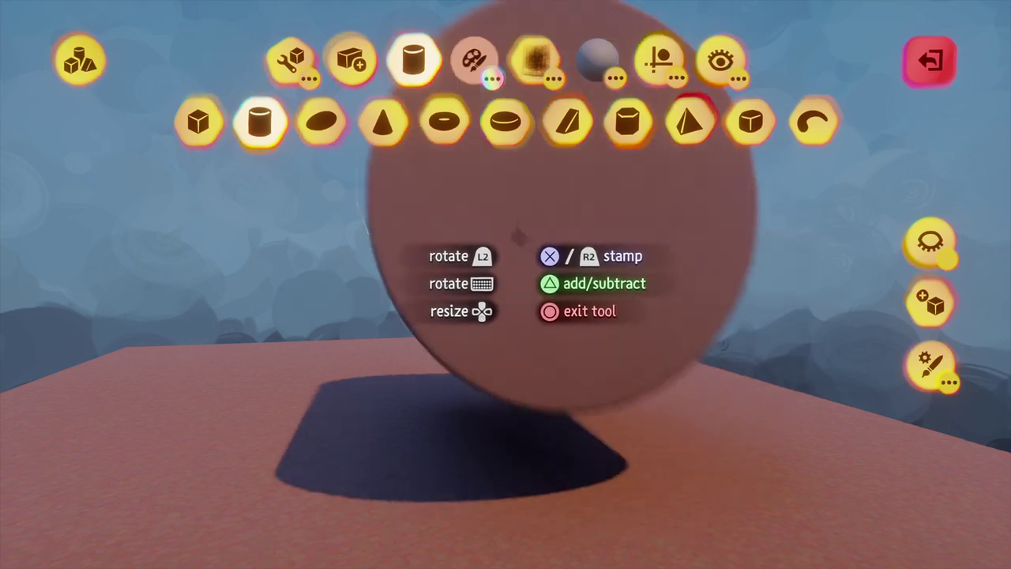
{"action": "key", "text": "Escape"}
{"action": "left_click", "coordinate": [474, 62]}
{"action": "left_click", "coordinate": [700, 140]}
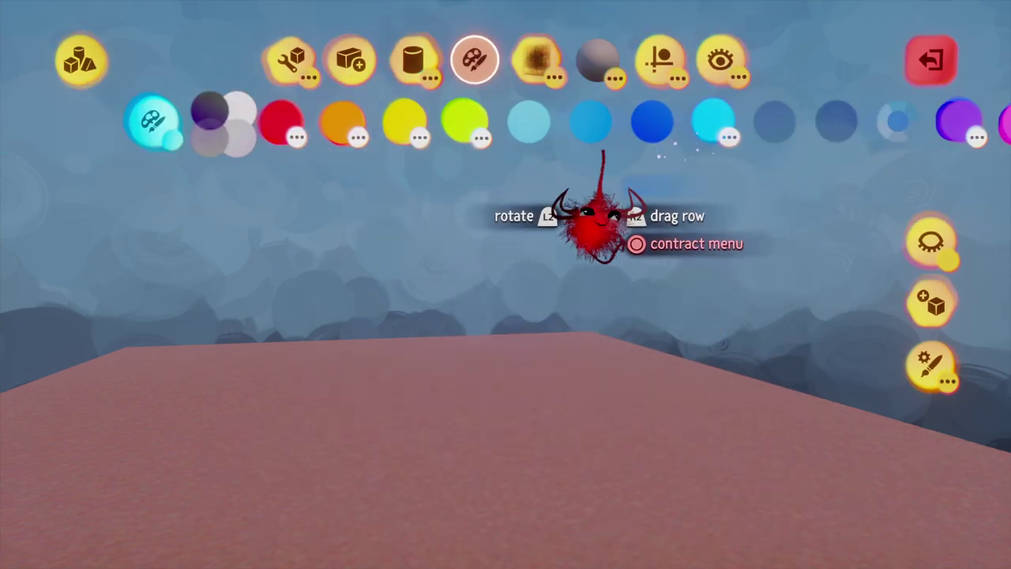
{"action": "left_click", "coordinate": [530, 126]}
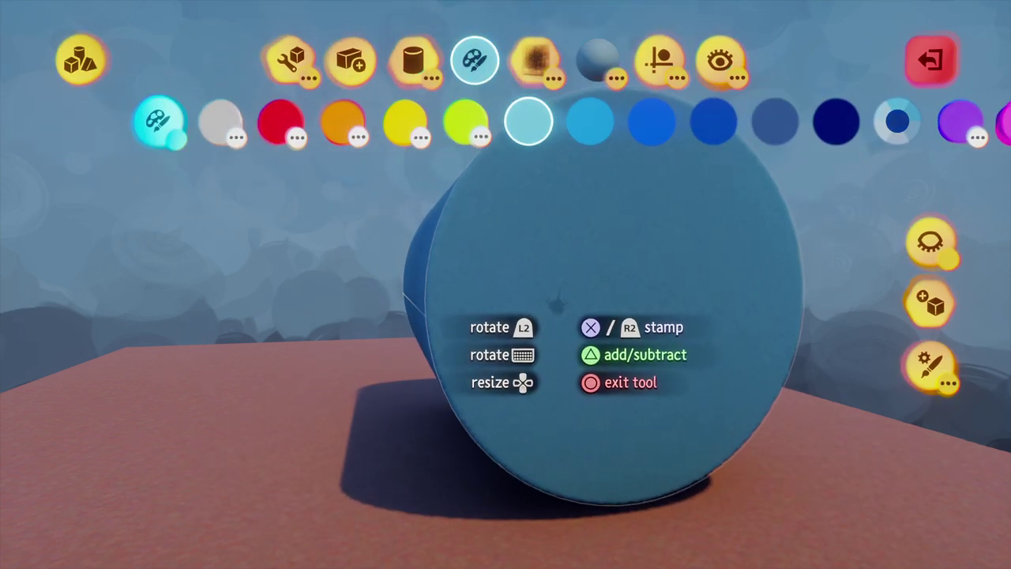
{"action": "left_click", "coordinate": [485, 289]}
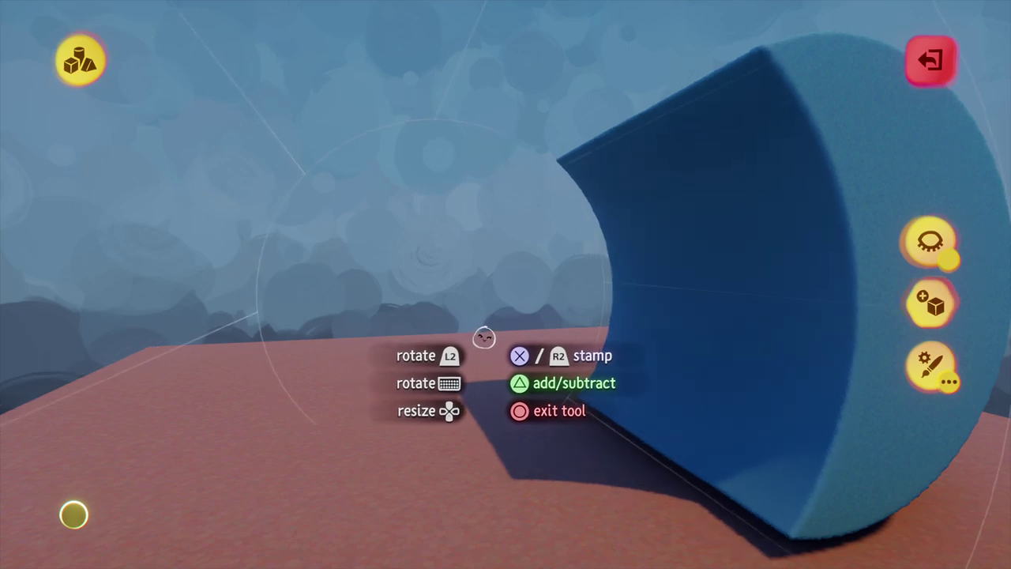
- Tint the subtractive cylinder sky blue and carve vertical wavy folds down the front of the hollowed blue block
{"action": "key", "text": "Escape"}
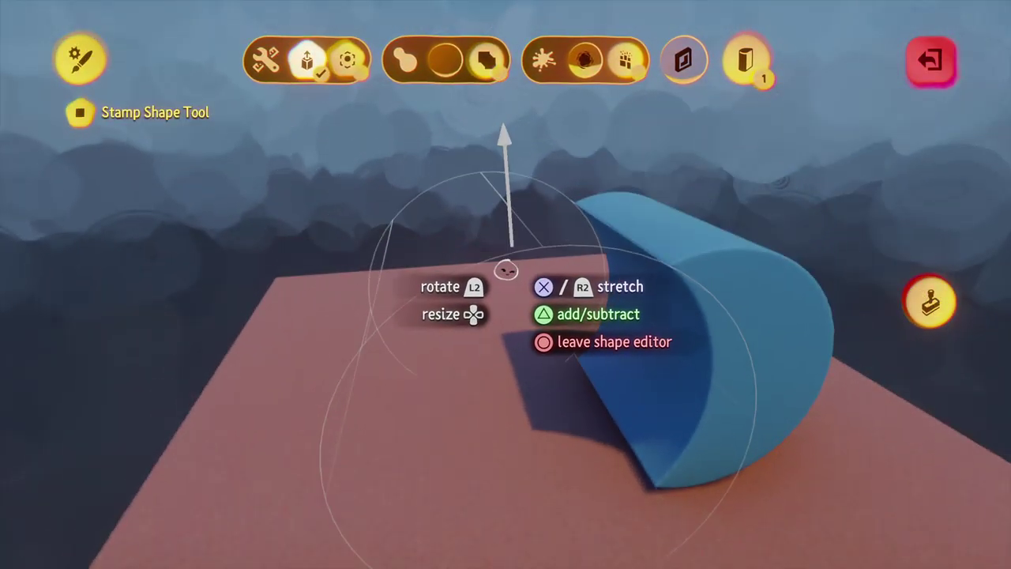
{"action": "key", "text": "Escape"}
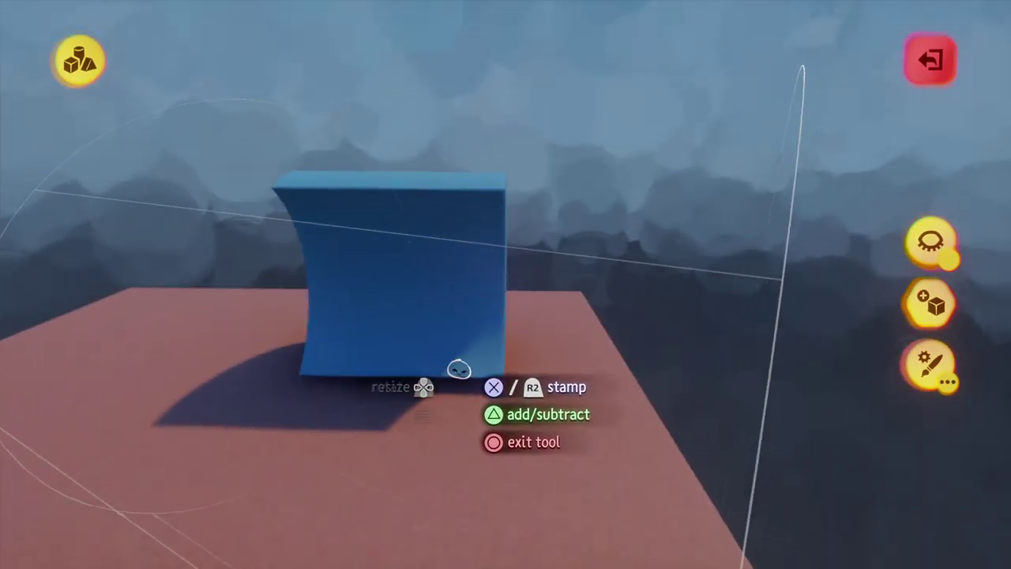
{"action": "left_click", "coordinate": [496, 66]}
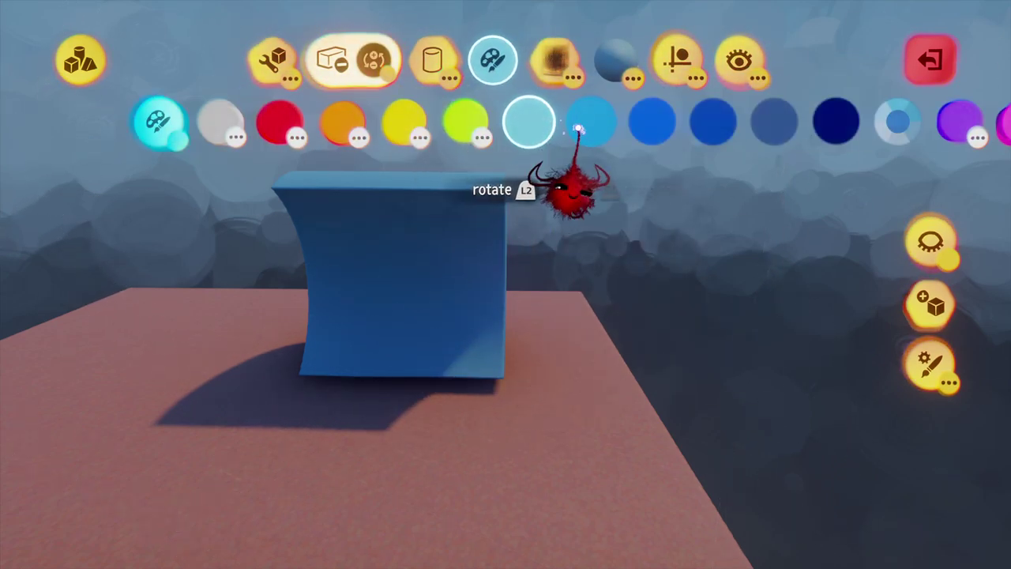
{"action": "left_click", "coordinate": [590, 123]}
{"action": "middle_click_drag", "start_coordinate": [495, 355], "coordinate": [506, 371]}
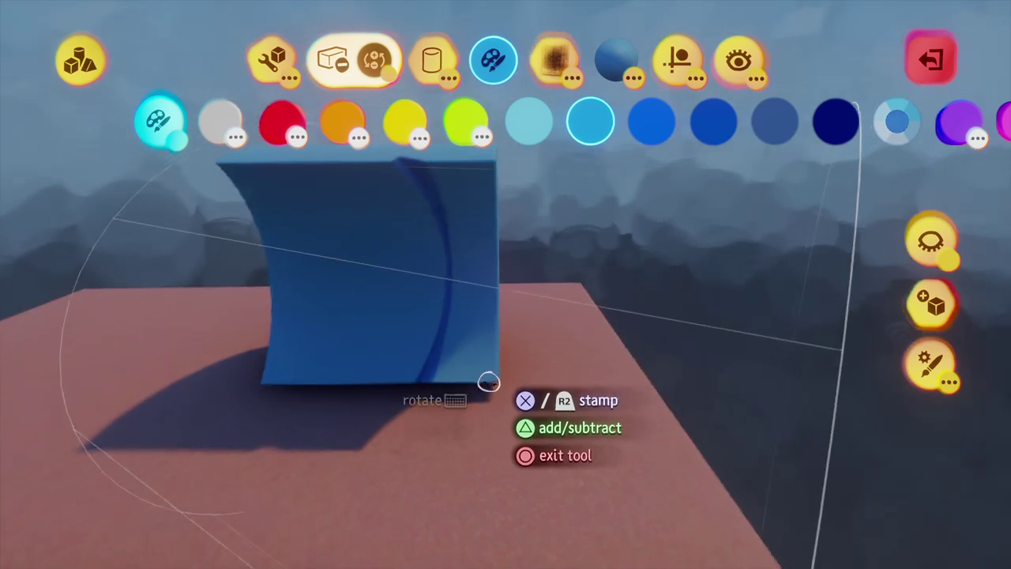
{"action": "key", "text": "Escape"}
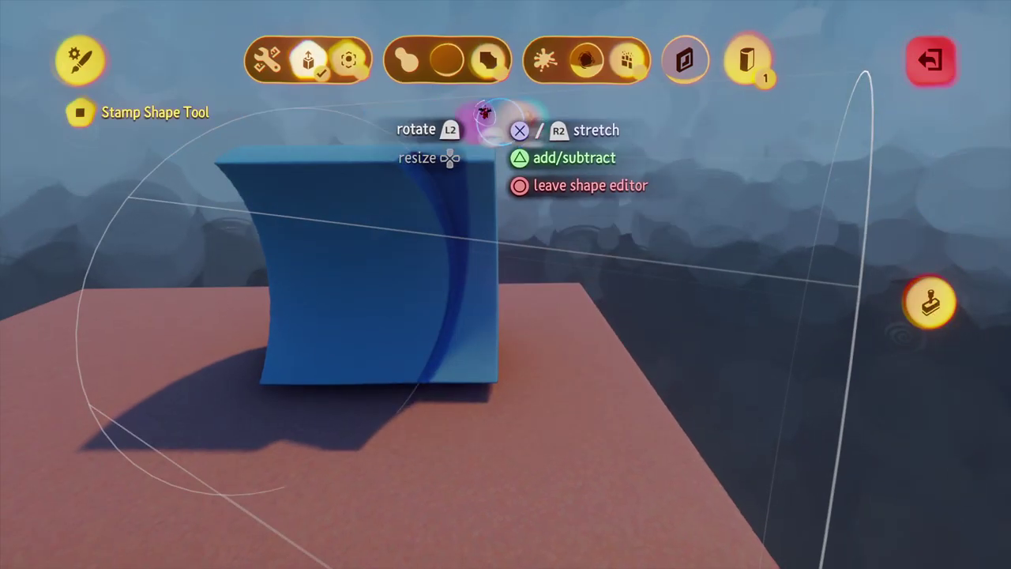
{"action": "key", "text": "Escape"}
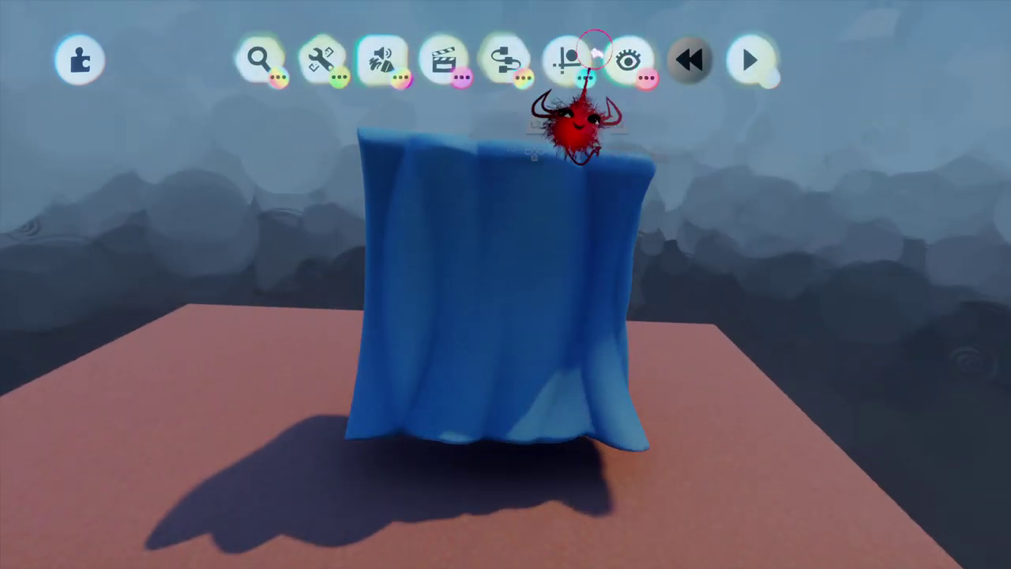
- Turn on the headlight guide and reopen the blue folded sculpture for sculpt editing
{"action": "left_click", "coordinate": [575, 59]}
{"action": "left_click", "coordinate": [598, 120]}
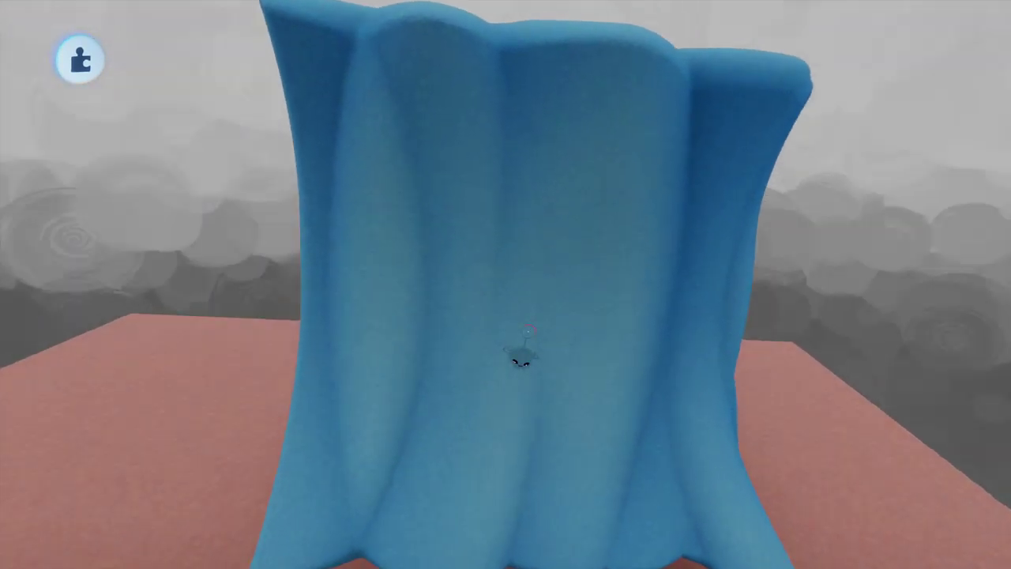
{"action": "left_click", "coordinate": [528, 335]}
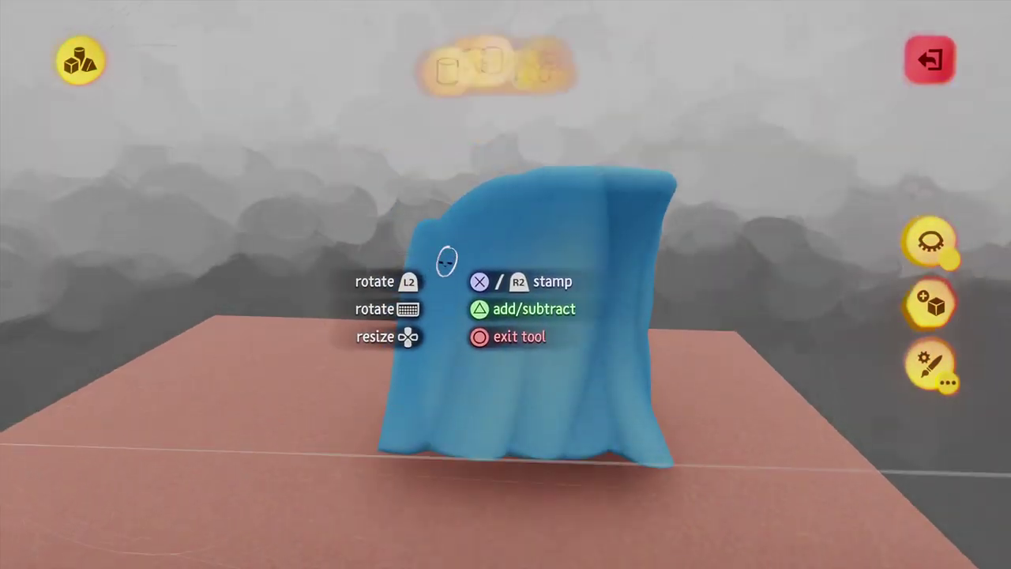
- Choose a subtractive sphere and reshape it into a partial hollow sphere with the Stamp Shape Tool
{"action": "left_click", "coordinate": [323, 121]}
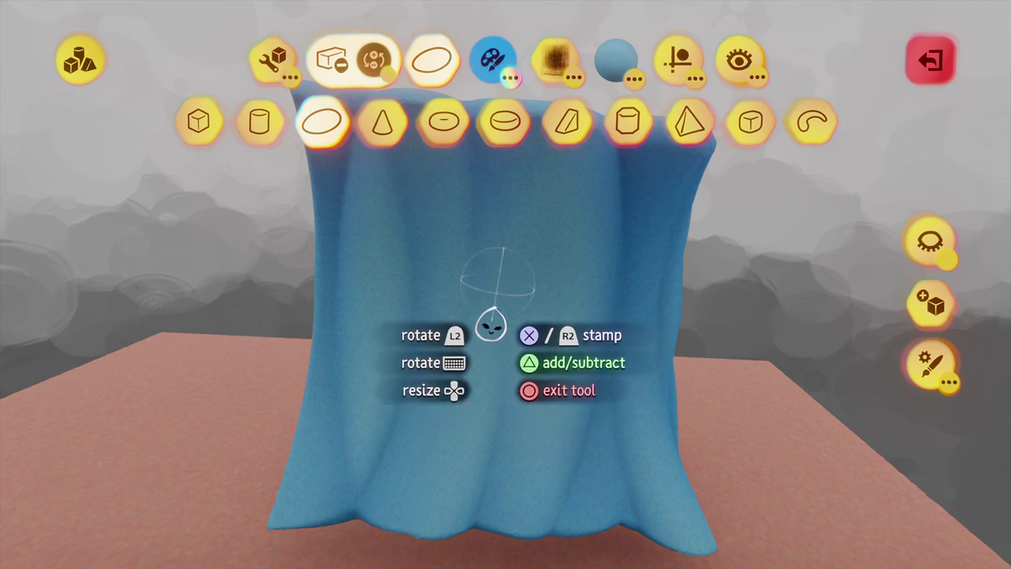
{"action": "left_click", "coordinate": [933, 365]}
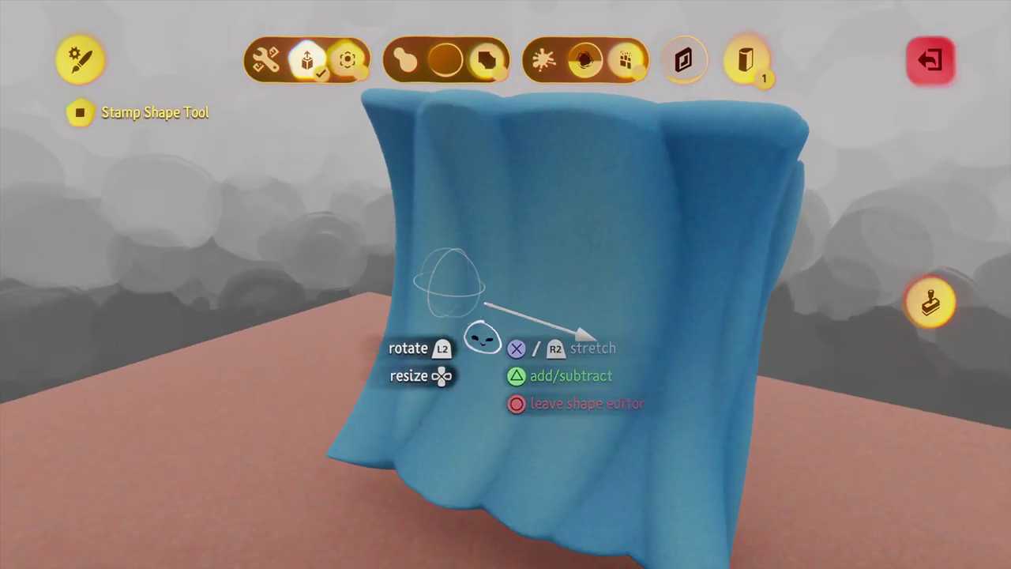
{"action": "left_click_drag", "start_coordinate": [482, 338], "coordinate": [502, 328]}
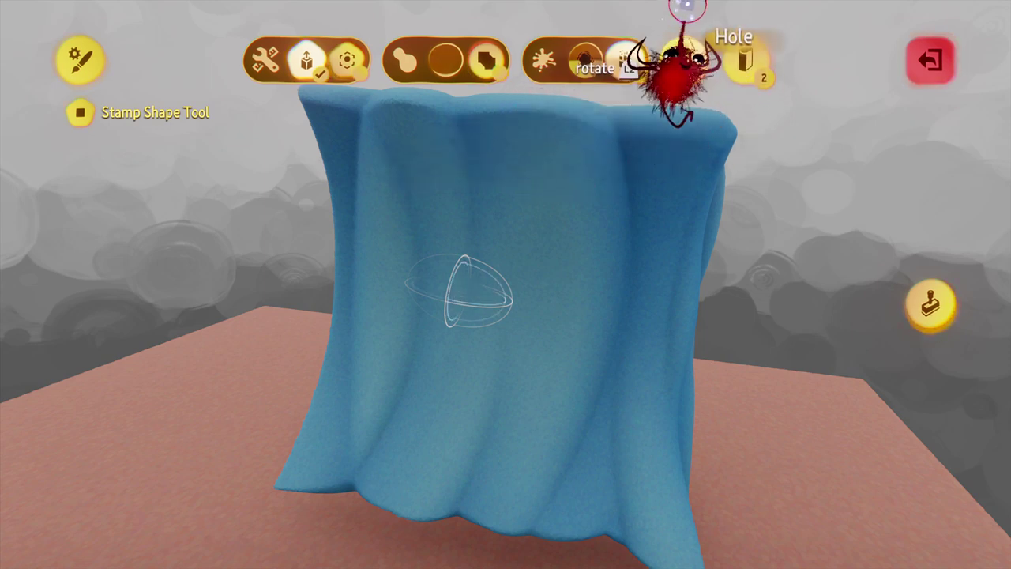
{"action": "key", "text": "Escape"}
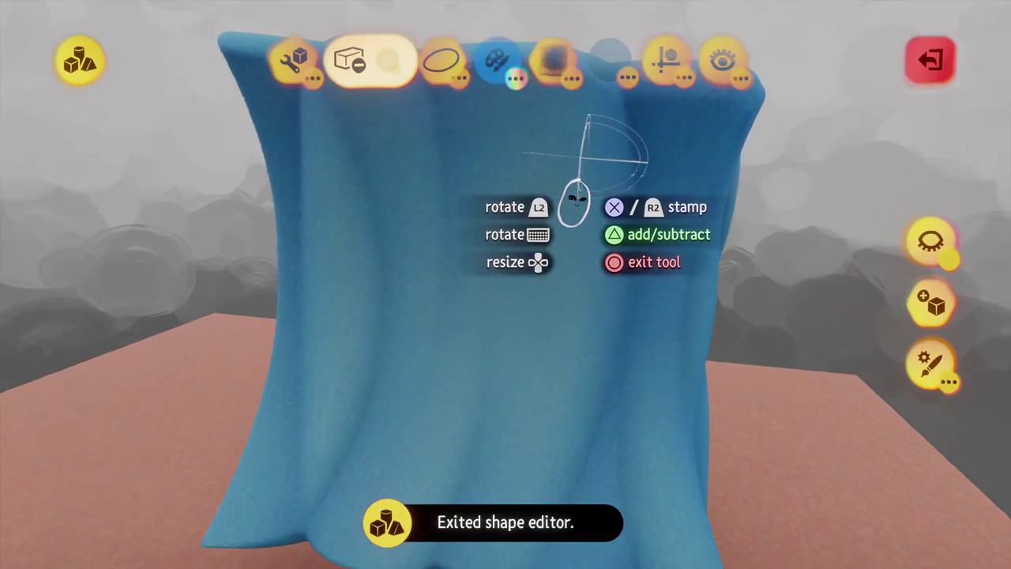
- Tint the subtractive shape with the mixed-blue swatch and smear it across the folded block to carve a rough water texture
{"action": "left_click", "coordinate": [261, 121]}
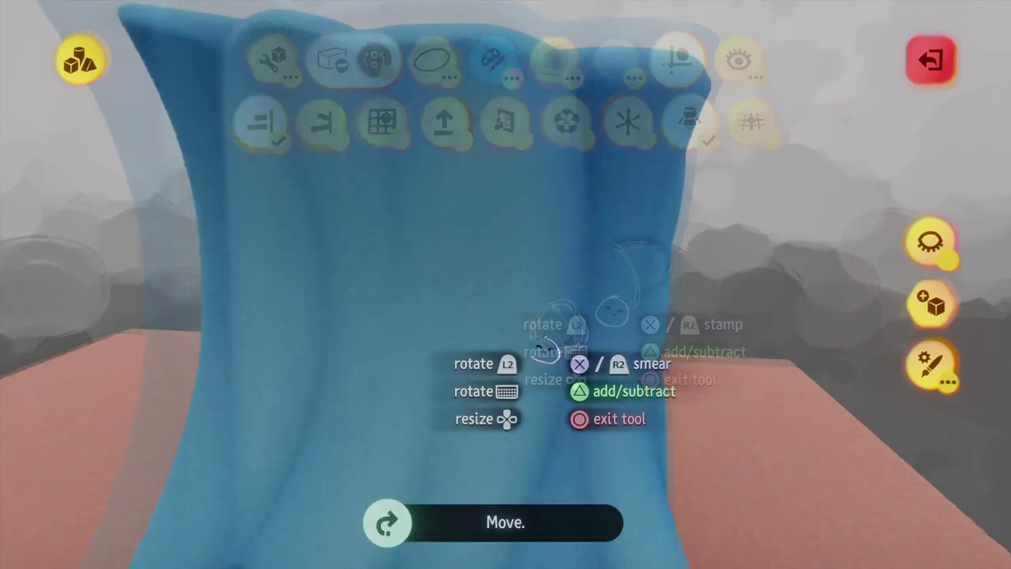
{"action": "left_click", "coordinate": [494, 60]}
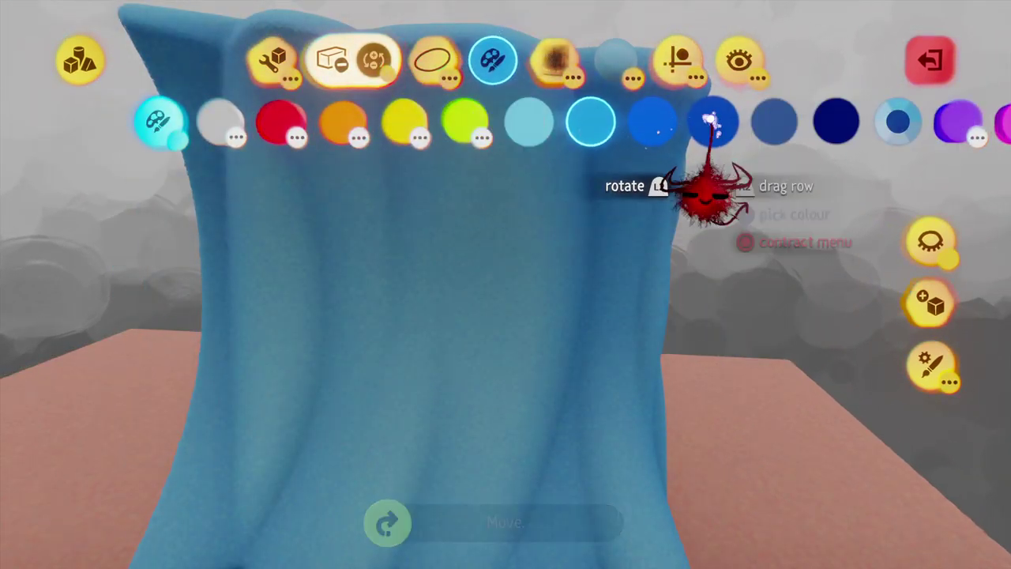
{"action": "left_click_drag", "start_coordinate": [711, 124], "coordinate": [541, 127]}
{"action": "left_click", "coordinate": [635, 123]}
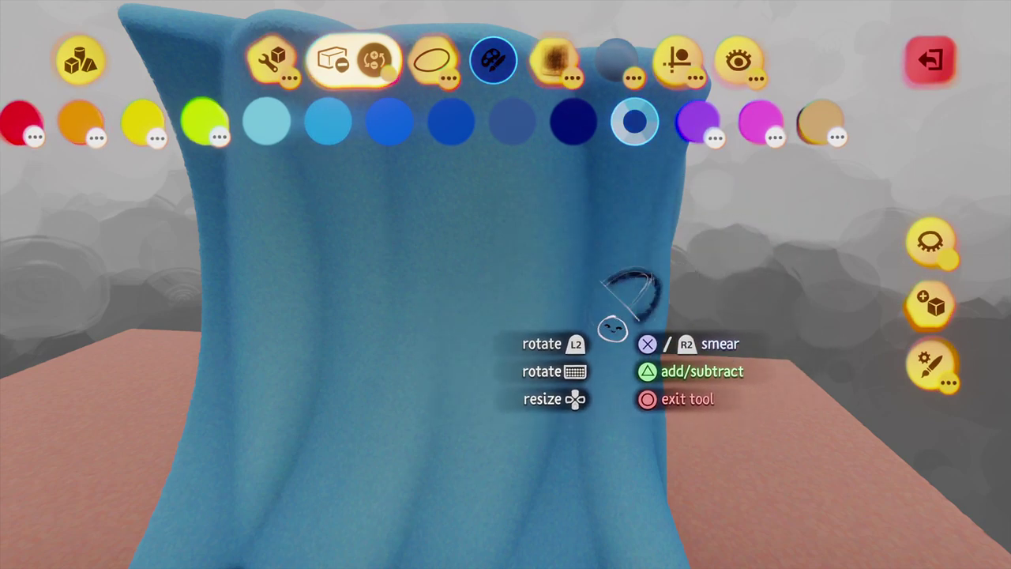
{"action": "scroll", "coordinate": [609, 316], "scroll_direction": "down", "scroll_amount": 3}
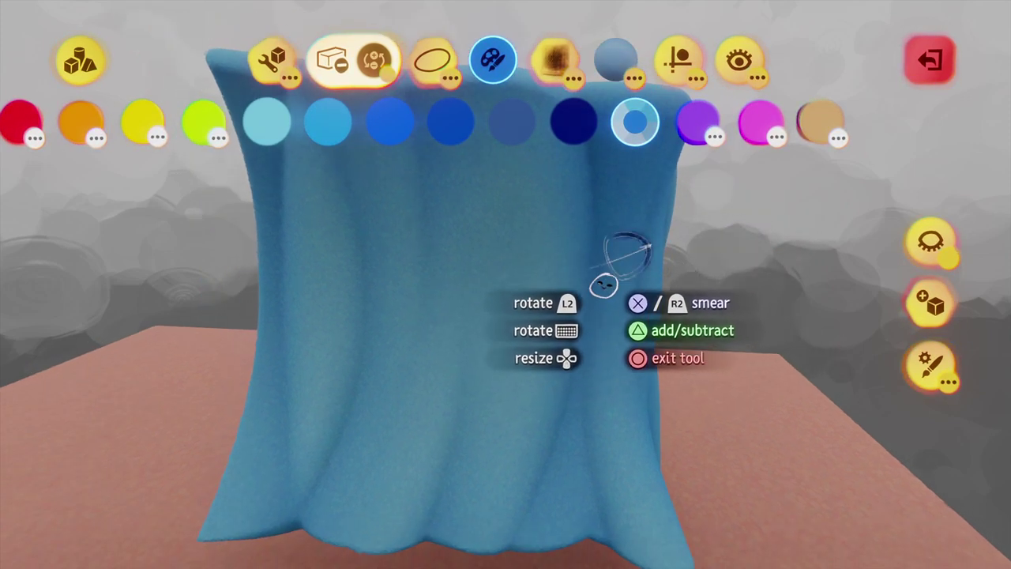
{"action": "mouse_move", "coordinate": [605, 237]}
{"action": "left_mouse_down"}
{"action": "mouse_move", "coordinate": [533, 278]}
{"action": "mouse_move", "coordinate": [553, 237]}
{"action": "mouse_move", "coordinate": [564, 300]}
{"action": "mouse_move", "coordinate": [521, 201]}
{"action": "mouse_move", "coordinate": [558, 181]}
{"action": "mouse_move", "coordinate": [621, 174]}
{"action": "mouse_move", "coordinate": [630, 255]}
{"action": "mouse_move", "coordinate": [519, 269]}
{"action": "mouse_move", "coordinate": [443, 324]}
{"action": "mouse_move", "coordinate": [422, 244]}
{"action": "mouse_move", "coordinate": [479, 198]}
{"action": "mouse_move", "coordinate": [414, 192]}
{"action": "mouse_move", "coordinate": [438, 346]}
{"action": "mouse_move", "coordinate": [399, 406]}
{"action": "mouse_move", "coordinate": [402, 479]}
{"action": "mouse_move", "coordinate": [445, 479]}
{"action": "mouse_move", "coordinate": [476, 433]}
{"action": "left_mouse_up"}
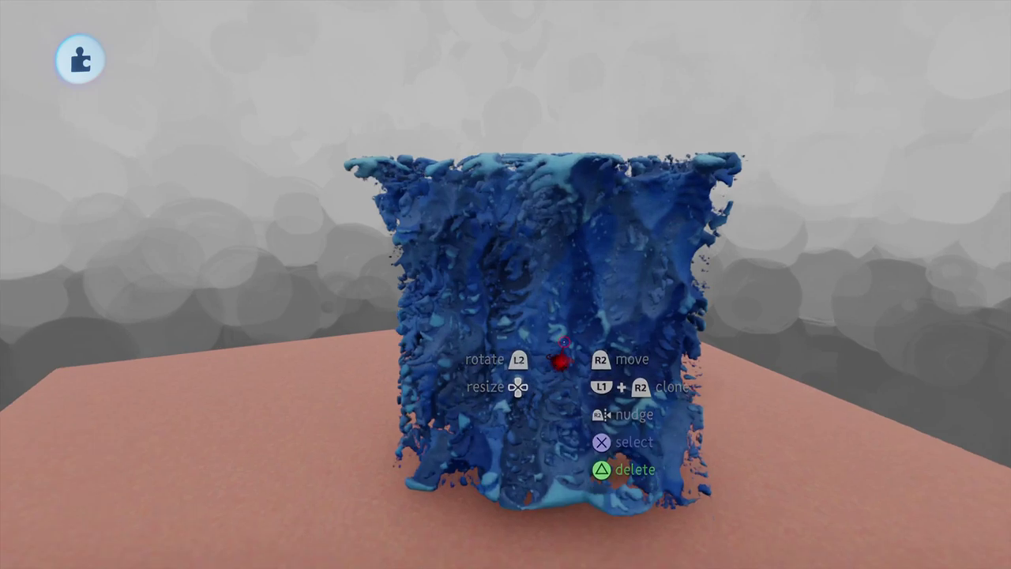
- Reopen the textured water sculpture and set up an additive cube tinted white
{"action": "middle_click_drag", "start_coordinate": [560, 361], "coordinate": [560, 365]}
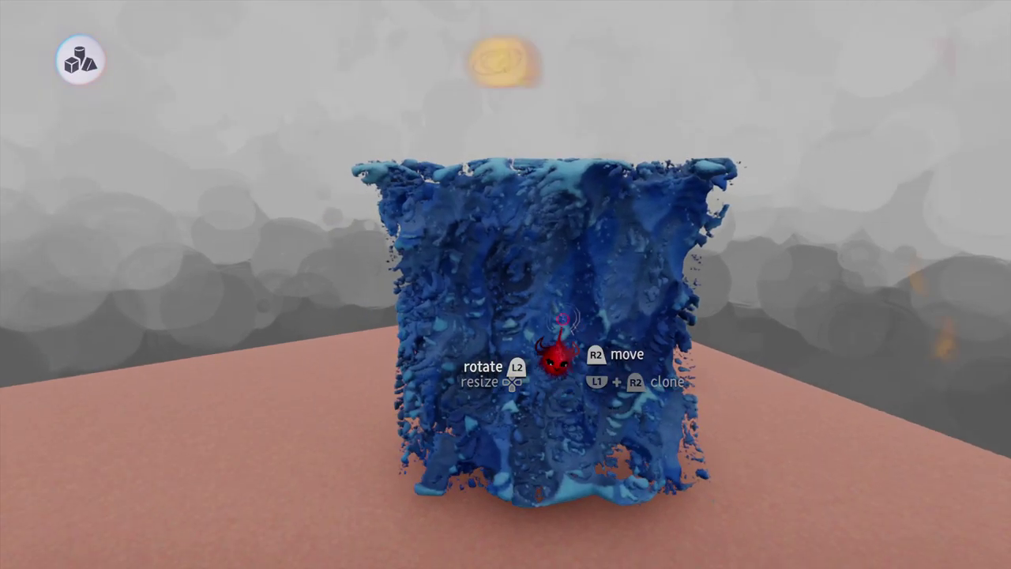
{"action": "left_click", "coordinate": [200, 121]}
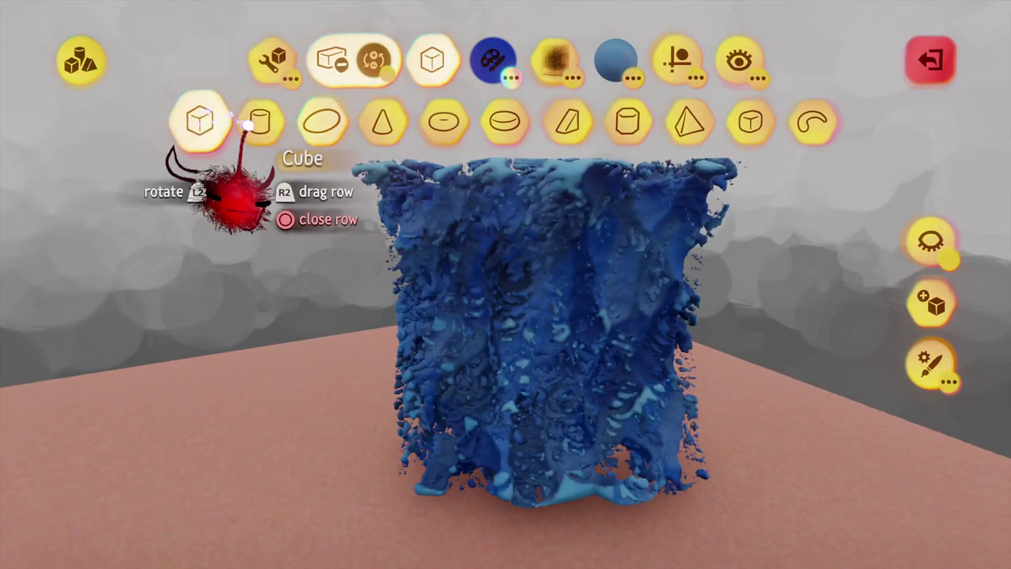
{"action": "left_click", "coordinate": [677, 57]}
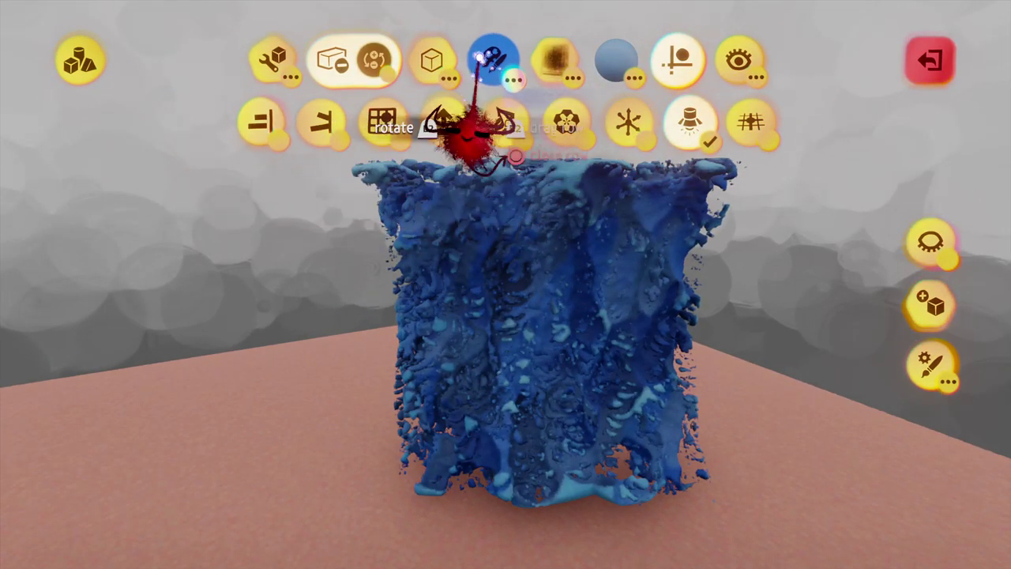
{"action": "left_click", "coordinate": [491, 62]}
{"action": "left_click", "coordinate": [277, 127]}
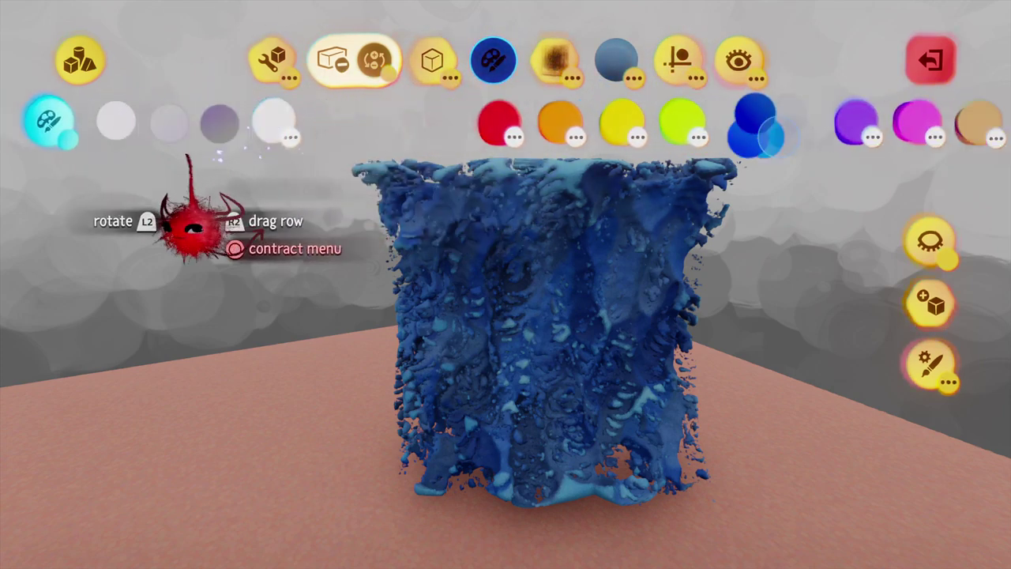
{"action": "left_click", "coordinate": [89, 120]}
{"action": "key", "text": "triangle"}
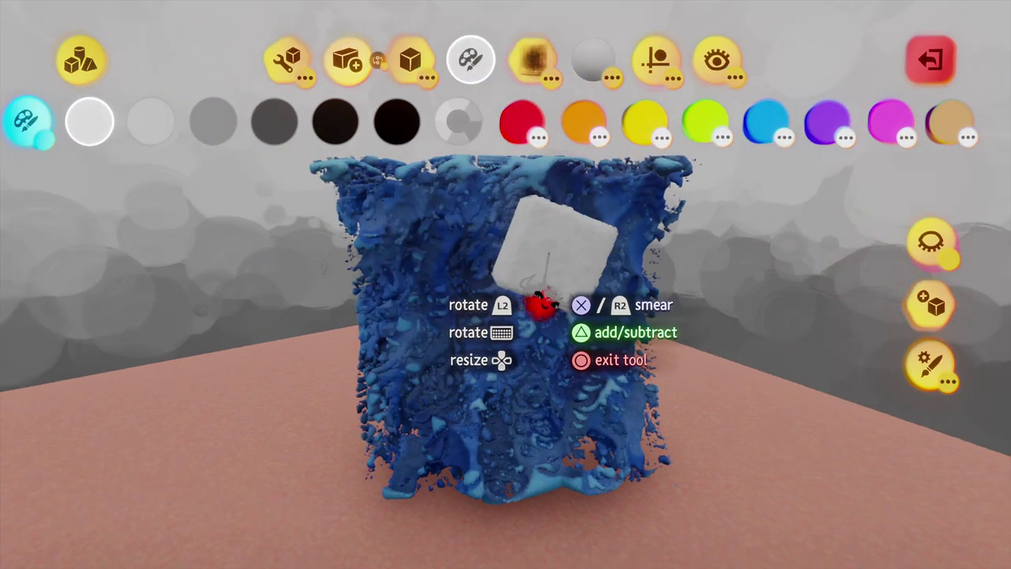
- Hold the white cube against the upper part of the water sculpture and raise its Blend Amount with the Stamp Shape Tool
{"action": "scroll", "coordinate": [543, 292], "scroll_direction": "up", "scroll_amount": 5}
{"action": "middle_click_drag", "start_coordinate": [543, 300], "coordinate": [541, 328]}
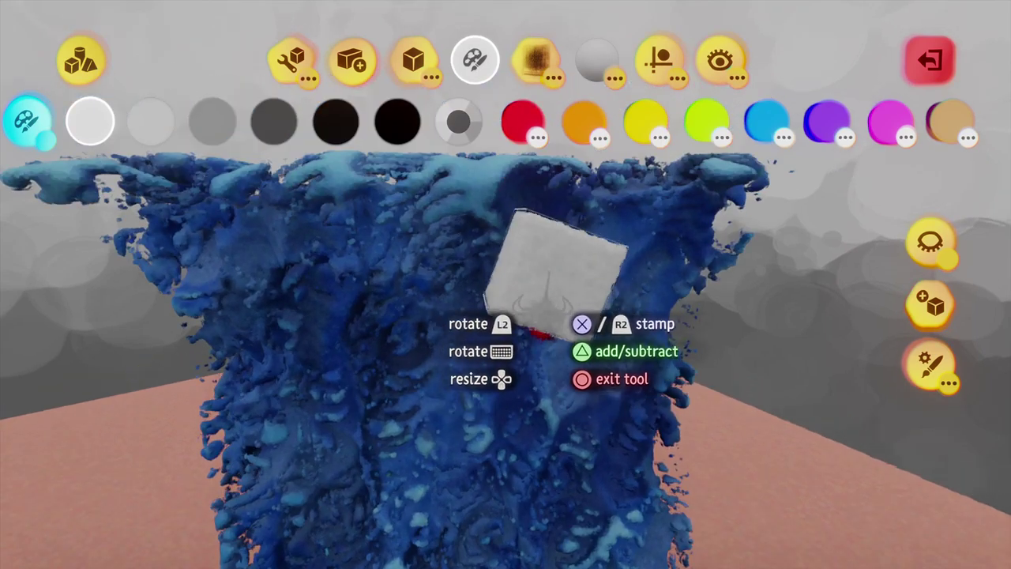
{"action": "key", "text": "Up"}
{"action": "scroll", "coordinate": [543, 315], "scroll_direction": "up", "scroll_amount": 2}
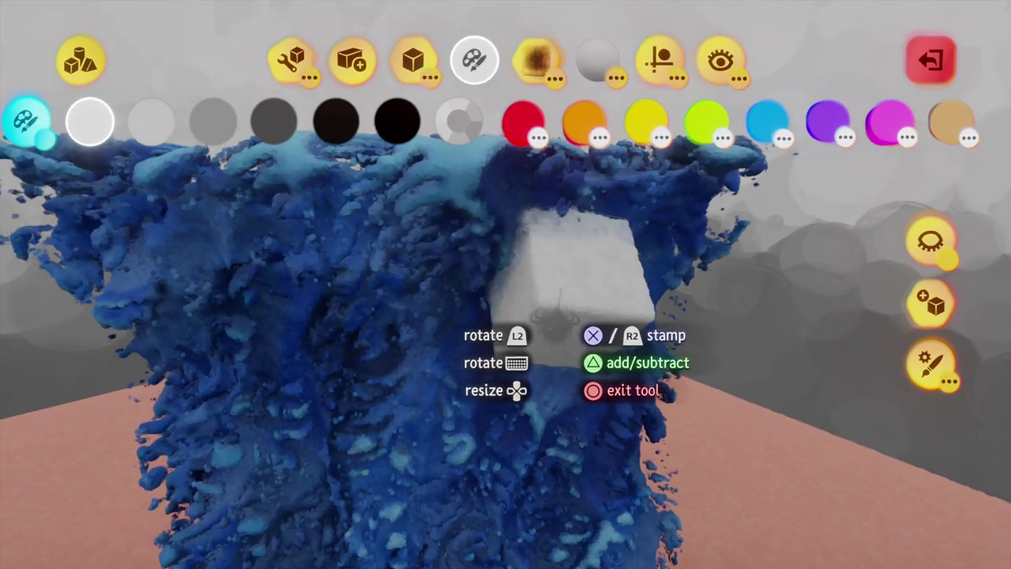
{"action": "key", "text": "square"}
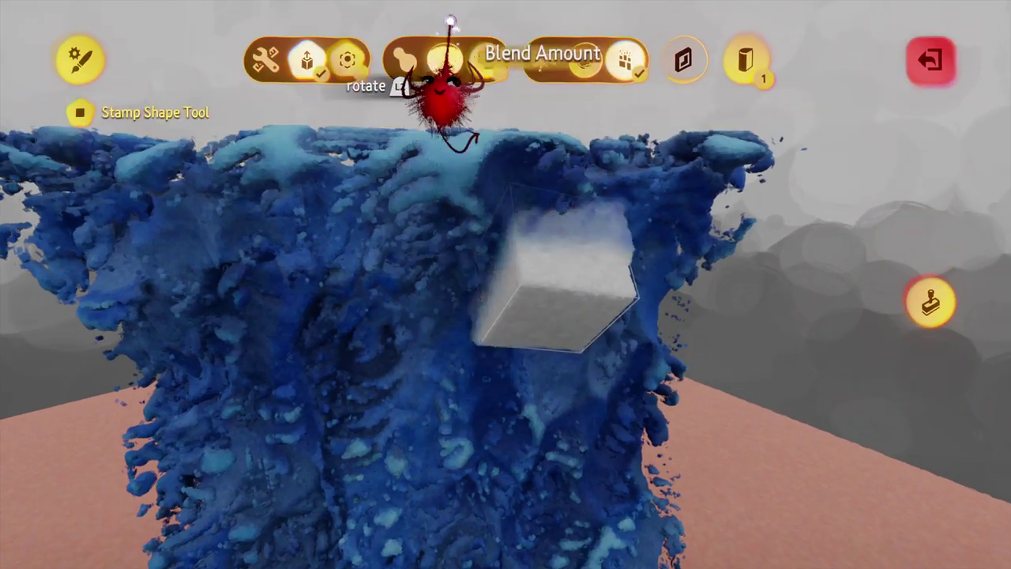
{"action": "key", "text": "Escape"}
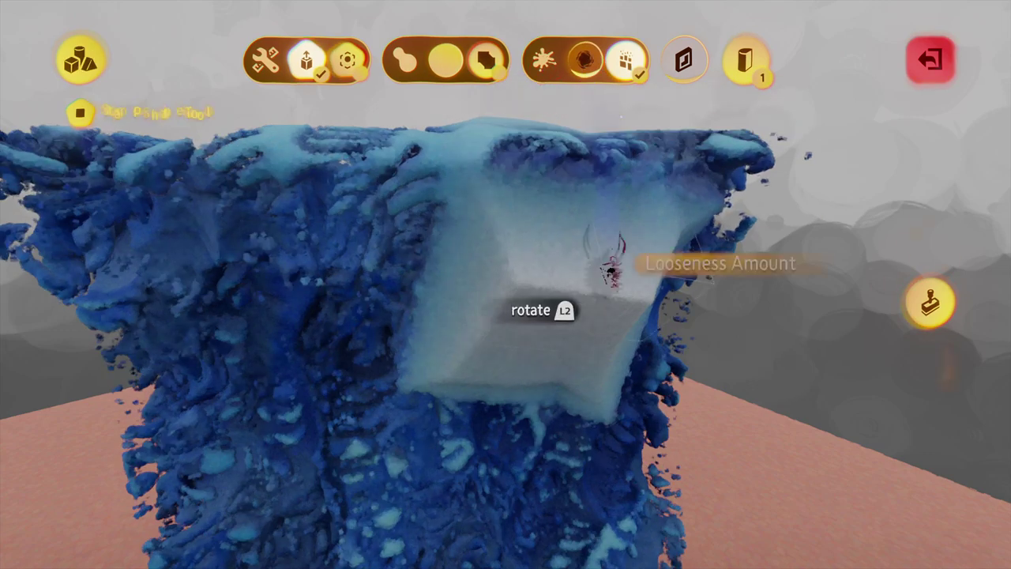
{"action": "key", "text": "Escape"}
{"action": "left_click", "coordinate": [528, 247]}
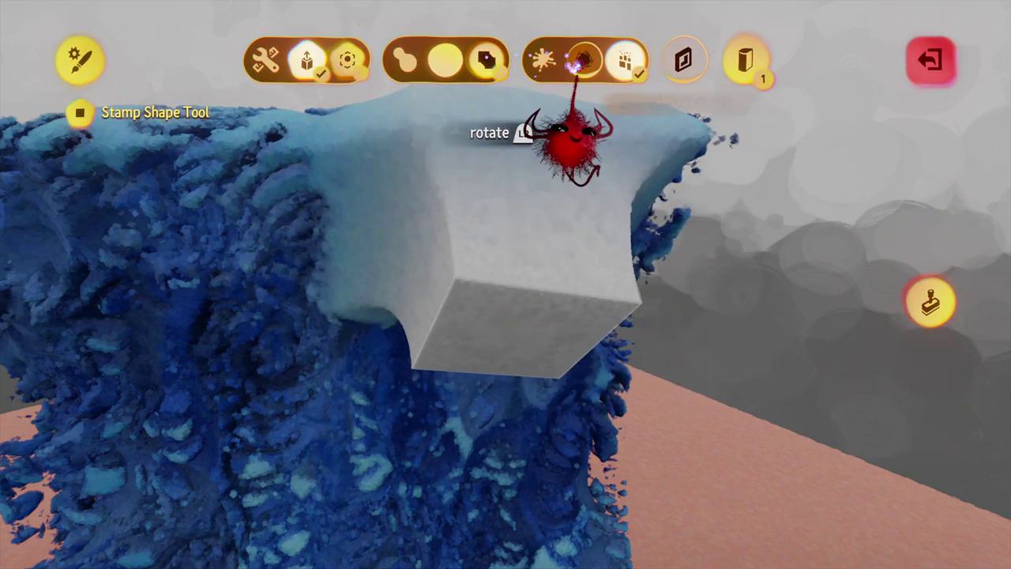
{"action": "key", "text": "Escape"}
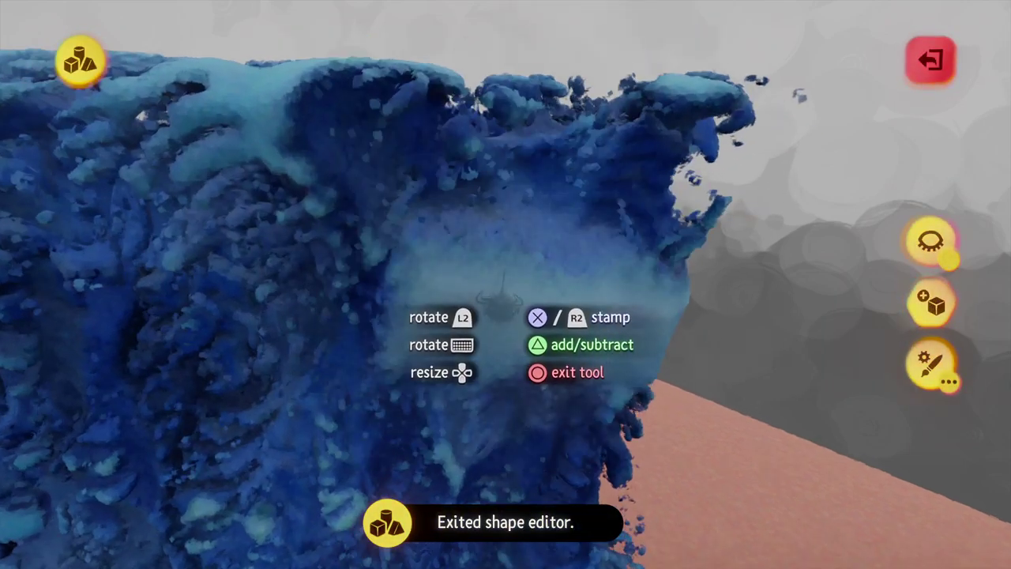
{"action": "scroll", "coordinate": [502, 302], "scroll_direction": "down", "scroll_amount": 3}
{"action": "mouse_move", "coordinate": [496, 303]}
{"action": "middle_mouse_down"}
{"action": "mouse_move", "coordinate": [490, 291]}
{"action": "mouse_move", "coordinate": [509, 298]}
{"action": "middle_mouse_up"}
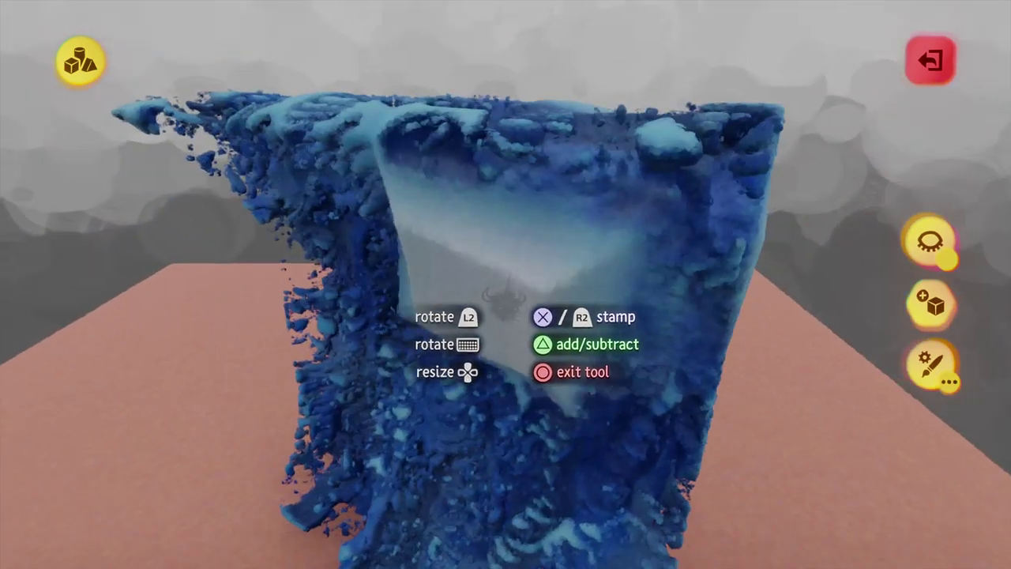
{"action": "scroll", "coordinate": [497, 279], "scroll_direction": "up", "scroll_amount": 3}
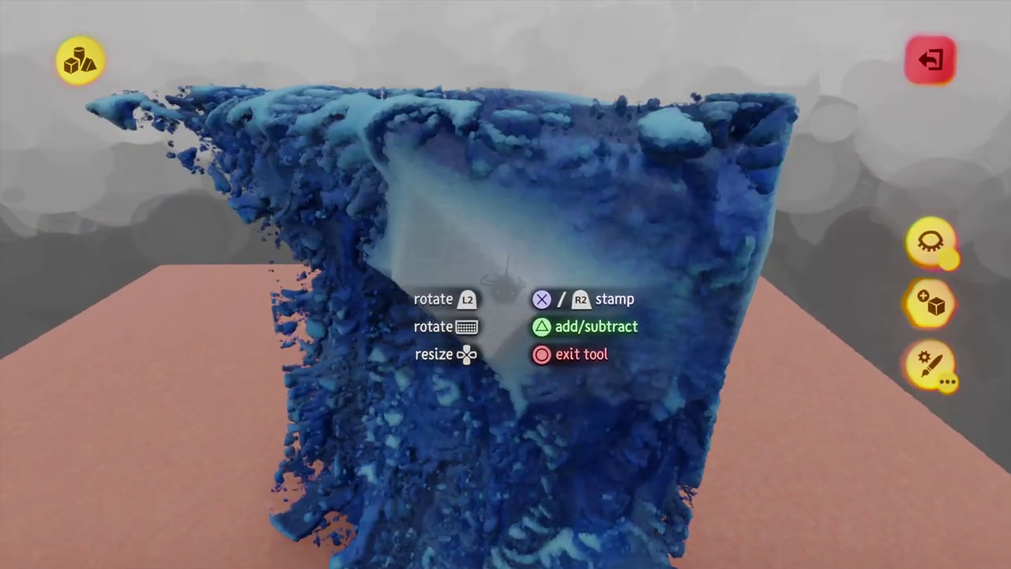
- Stamp softly blended white cubes across the front, top and lower parts of the water sculpture, and finish editing it
{"action": "mouse_move", "coordinate": [503, 276]}
{"action": "middle_mouse_down"}
{"action": "mouse_move", "coordinate": [527, 230]}
{"action": "mouse_move", "coordinate": [487, 267]}
{"action": "middle_mouse_up"}
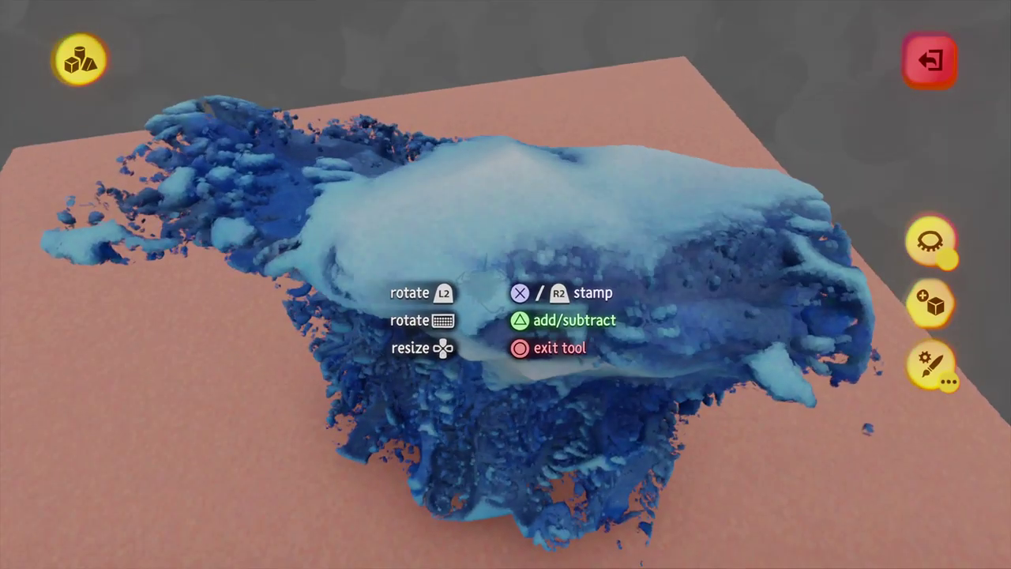
{"action": "mouse_move", "coordinate": [485, 278]}
{"action": "middle_mouse_down"}
{"action": "mouse_move", "coordinate": [467, 294]}
{"action": "mouse_move", "coordinate": [506, 324]}
{"action": "middle_mouse_up"}
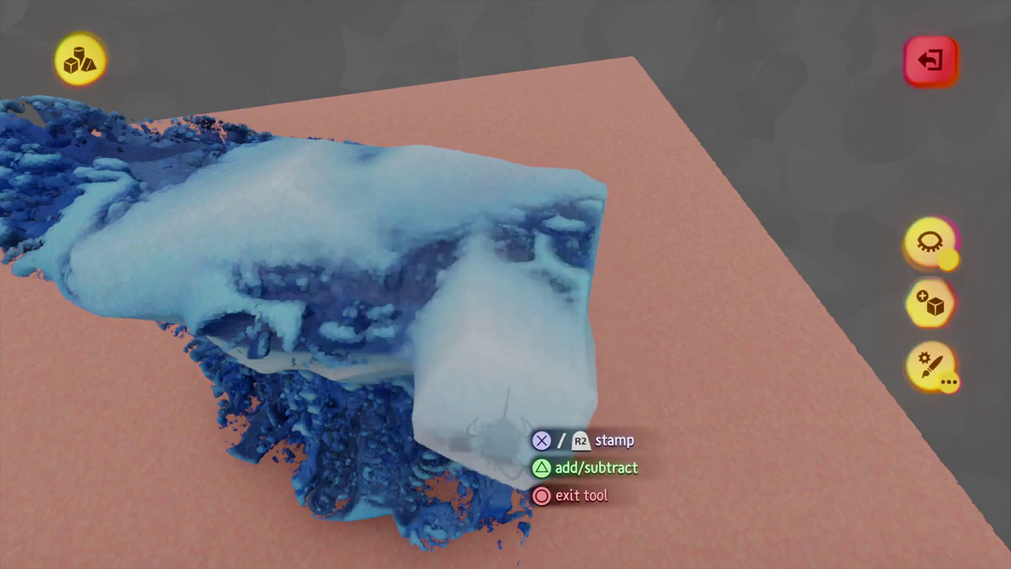
{"action": "mouse_move", "coordinate": [490, 393]}
{"action": "middle_mouse_down"}
{"action": "mouse_move", "coordinate": [451, 410]}
{"action": "mouse_move", "coordinate": [463, 463]}
{"action": "mouse_move", "coordinate": [493, 304]}
{"action": "mouse_move", "coordinate": [503, 304]}
{"action": "mouse_move", "coordinate": [466, 289]}
{"action": "mouse_move", "coordinate": [444, 360]}
{"action": "mouse_move", "coordinate": [531, 315]}
{"action": "mouse_move", "coordinate": [549, 353]}
{"action": "mouse_move", "coordinate": [524, 354]}
{"action": "mouse_move", "coordinate": [529, 391]}
{"action": "middle_mouse_up"}
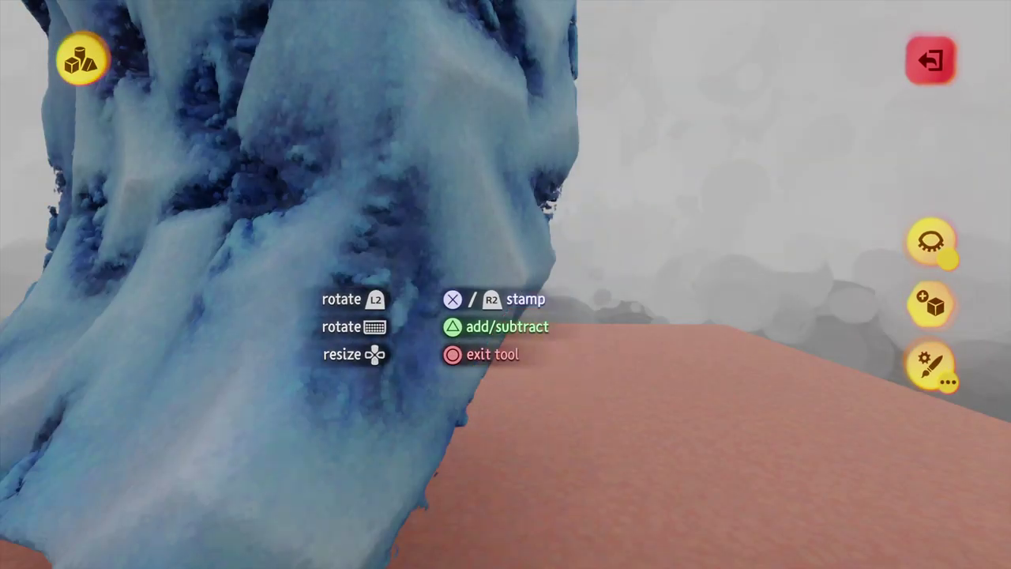
{"action": "mouse_move", "coordinate": [407, 296]}
{"action": "middle_mouse_down"}
{"action": "mouse_move", "coordinate": [407, 340]}
{"action": "mouse_move", "coordinate": [492, 323]}
{"action": "mouse_move", "coordinate": [516, 286]}
{"action": "mouse_move", "coordinate": [485, 329]}
{"action": "middle_mouse_up"}
{"action": "key", "text": "Escape"}
{"action": "left_click_drag", "start_coordinate": [485, 329], "coordinate": [474, 269]}
{"action": "middle_click_drag", "start_coordinate": [474, 269], "coordinate": [525, 254]}
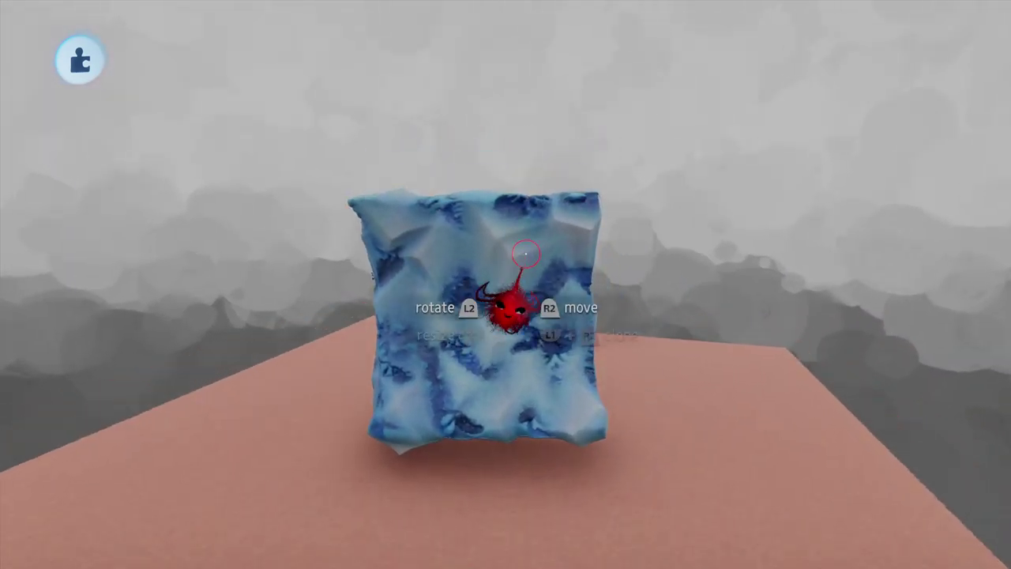
- Reopen the whitened water sculpture and set up a subtractive cube tinted with the lightest blue swatch
{"action": "scroll", "coordinate": [525, 253], "scroll_direction": "up", "scroll_amount": 5}
{"action": "scroll", "coordinate": [493, 297], "scroll_direction": "up", "scroll_amount": 2}
{"action": "key", "text": "triangle"}
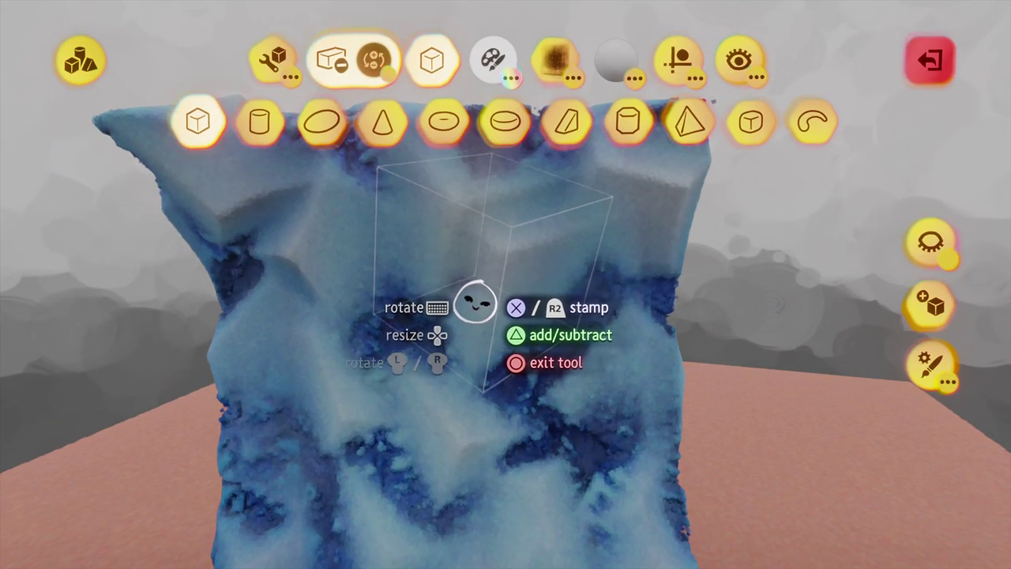
{"action": "scroll", "coordinate": [475, 301], "scroll_direction": "up", "scroll_amount": 2}
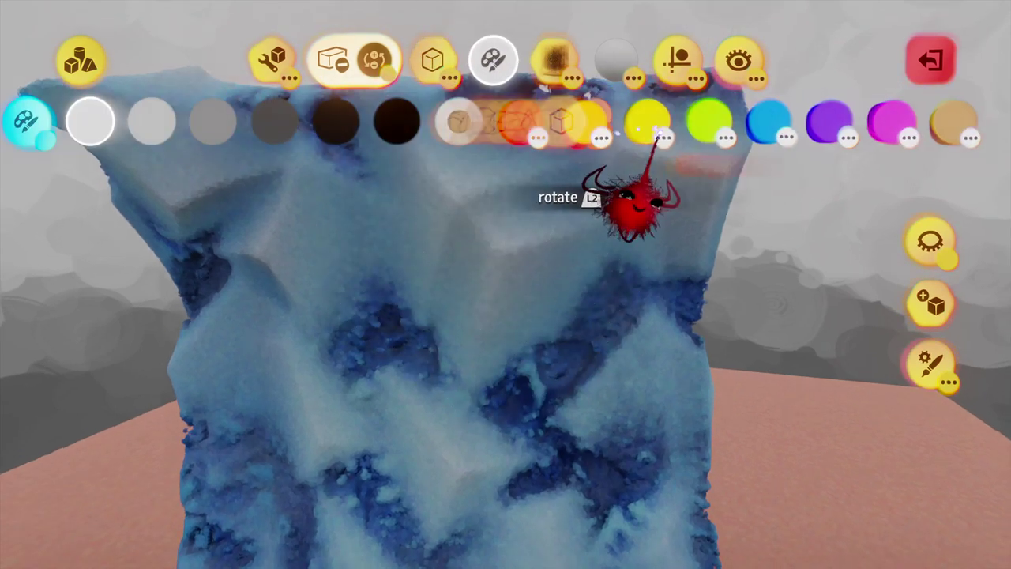
{"action": "left_click_drag", "start_coordinate": [649, 128], "coordinate": [517, 123]}
{"action": "left_click", "coordinate": [591, 128]}
{"action": "left_click", "coordinate": [399, 120]}
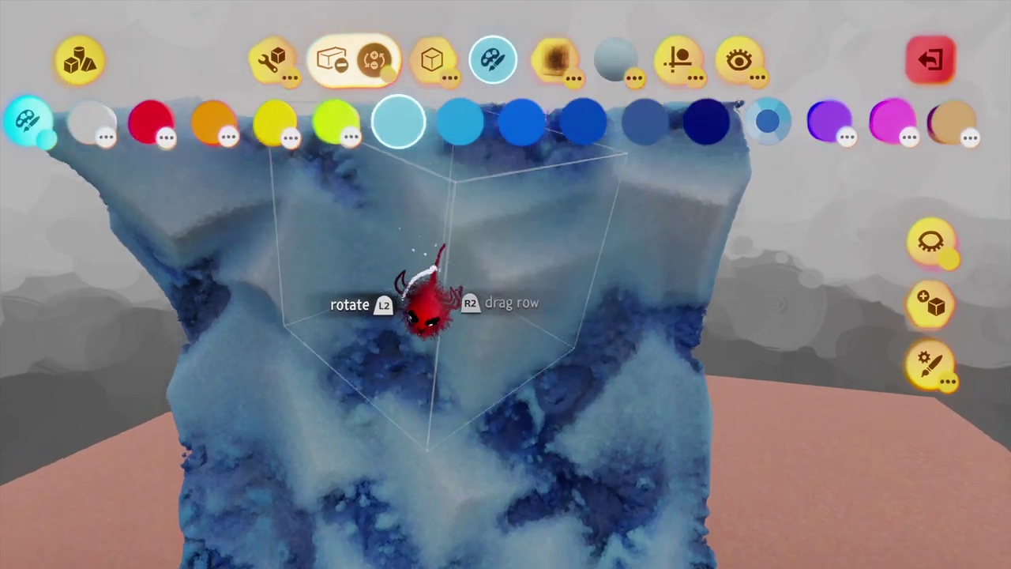
- Carve soft light-blue hollows into the upper front and upper corner of the water sculpture with the rotated subtractive cube
{"action": "middle_click_drag", "start_coordinate": [443, 320], "coordinate": [474, 293]}
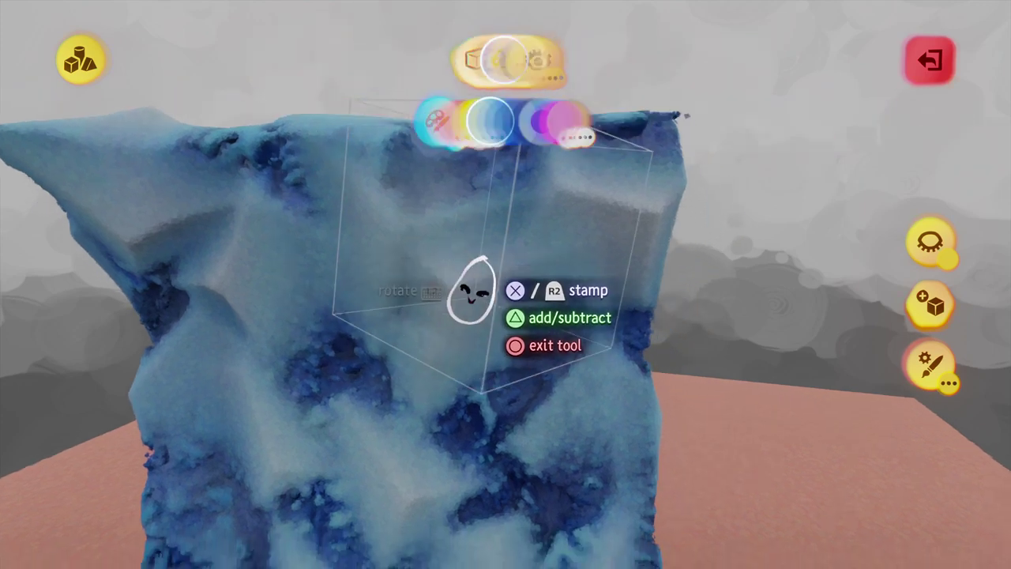
{"action": "left_click_drag", "start_coordinate": [474, 293], "coordinate": [457, 361]}
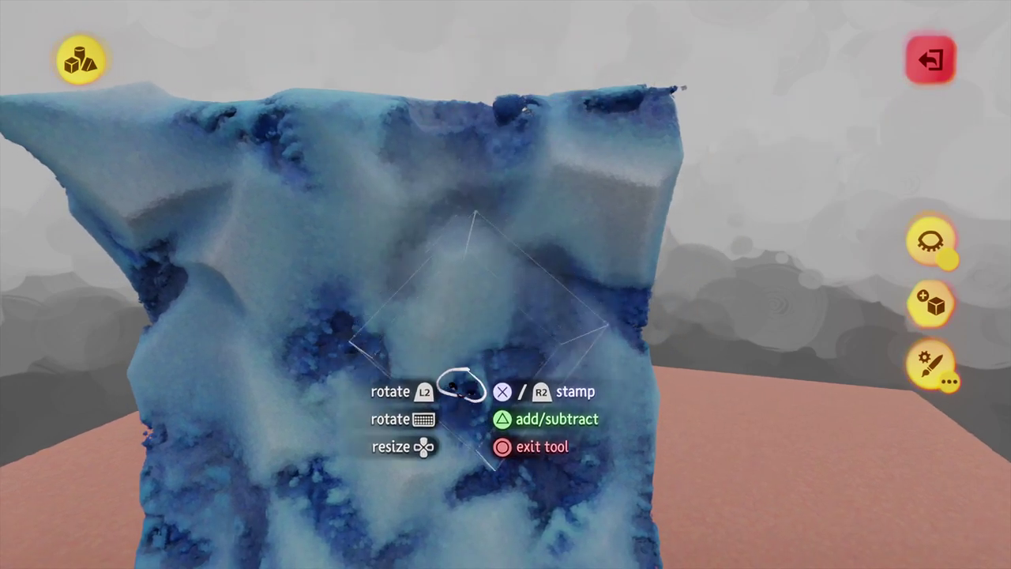
{"action": "middle_click_drag", "start_coordinate": [462, 385], "coordinate": [496, 326]}
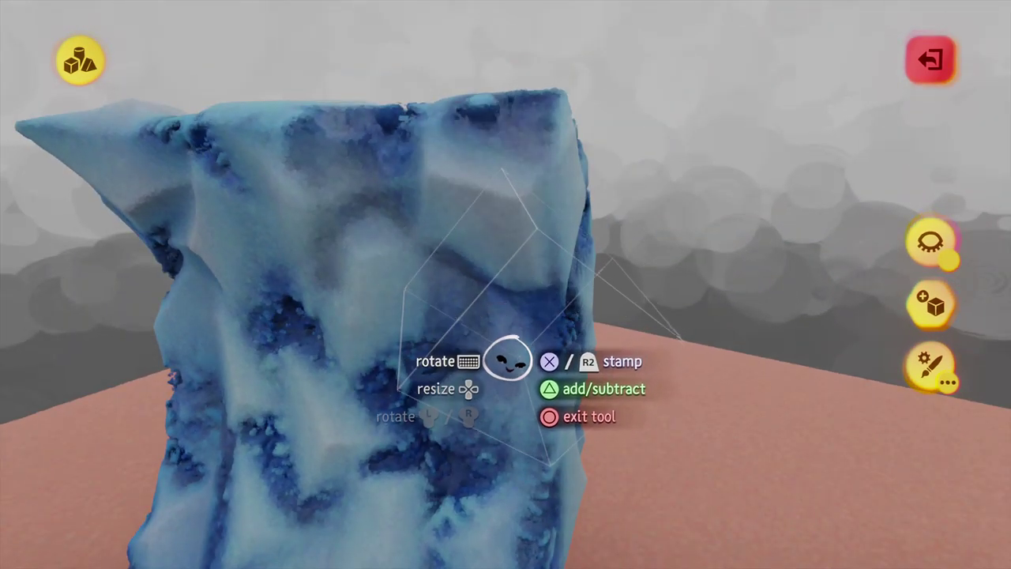
{"action": "mouse_move", "coordinate": [485, 350]}
{"action": "middle_mouse_down"}
{"action": "mouse_move", "coordinate": [523, 253]}
{"action": "mouse_move", "coordinate": [570, 246]}
{"action": "middle_mouse_up"}
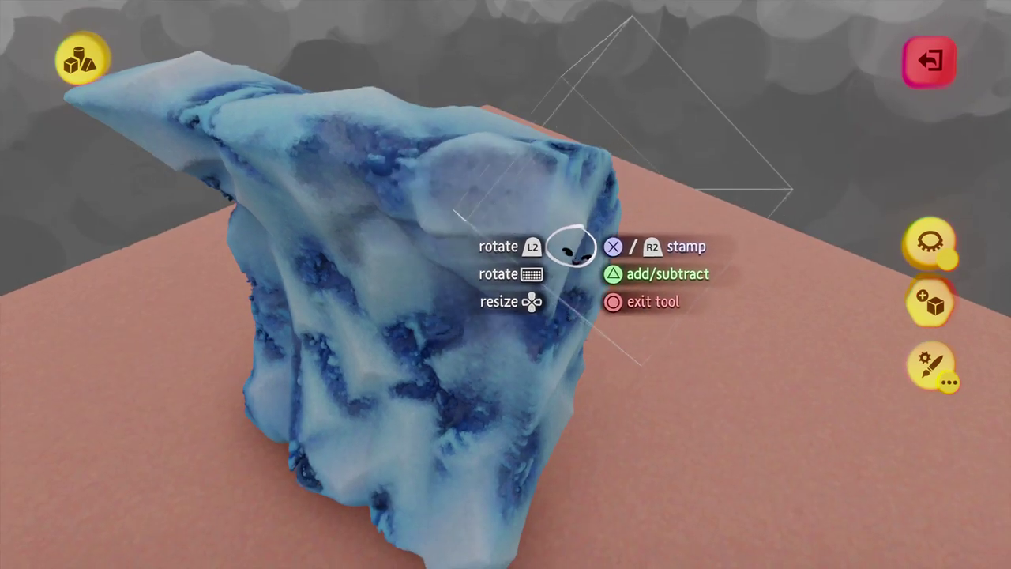
{"action": "mouse_move", "coordinate": [560, 211]}
{"action": "middle_mouse_down"}
{"action": "mouse_move", "coordinate": [511, 176]}
{"action": "mouse_move", "coordinate": [521, 175]}
{"action": "mouse_move", "coordinate": [440, 174]}
{"action": "mouse_move", "coordinate": [429, 289]}
{"action": "mouse_move", "coordinate": [406, 352]}
{"action": "mouse_move", "coordinate": [406, 323]}
{"action": "mouse_move", "coordinate": [388, 323]}
{"action": "mouse_move", "coordinate": [442, 307]}
{"action": "mouse_move", "coordinate": [427, 371]}
{"action": "mouse_move", "coordinate": [398, 388]}
{"action": "mouse_move", "coordinate": [472, 281]}
{"action": "middle_mouse_up"}
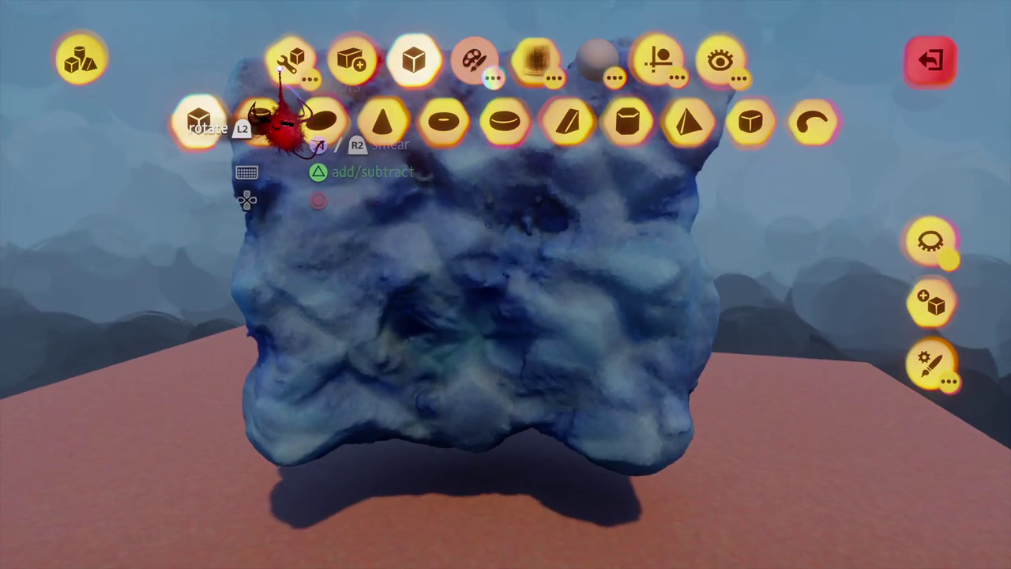
- Roughen the surface of the blue rock sculpture by smearing with the Looseness Tool, adjust its Looseness Amount, and leave sculpting
{"action": "left_click", "coordinate": [290, 59]}
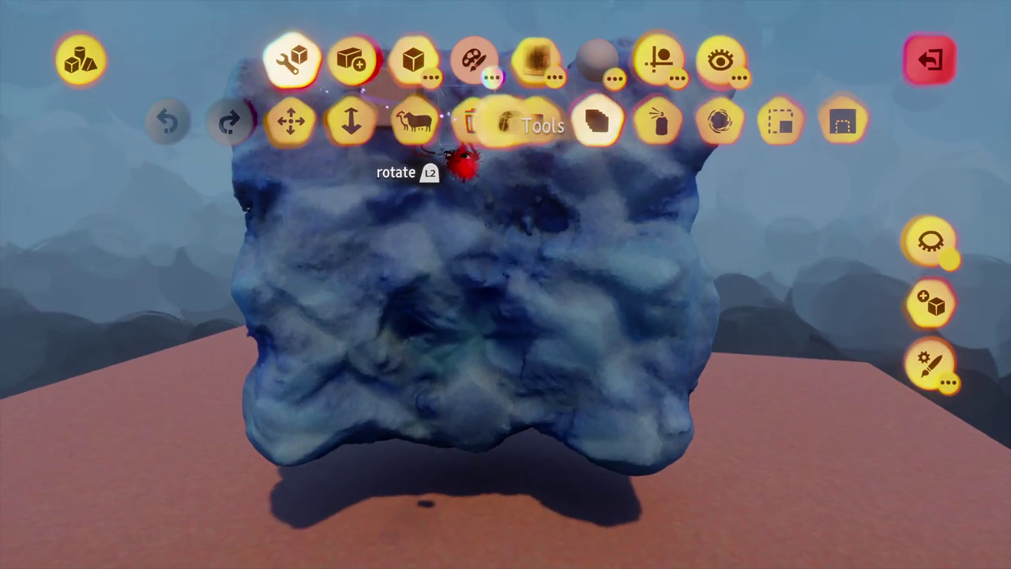
{"action": "left_click", "coordinate": [715, 120]}
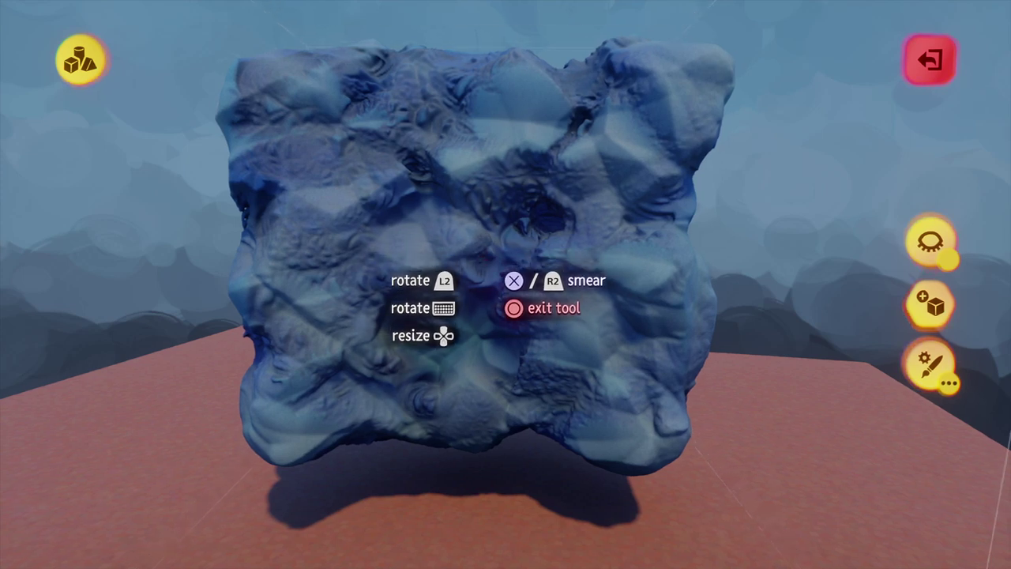
{"action": "key", "text": "Escape"}
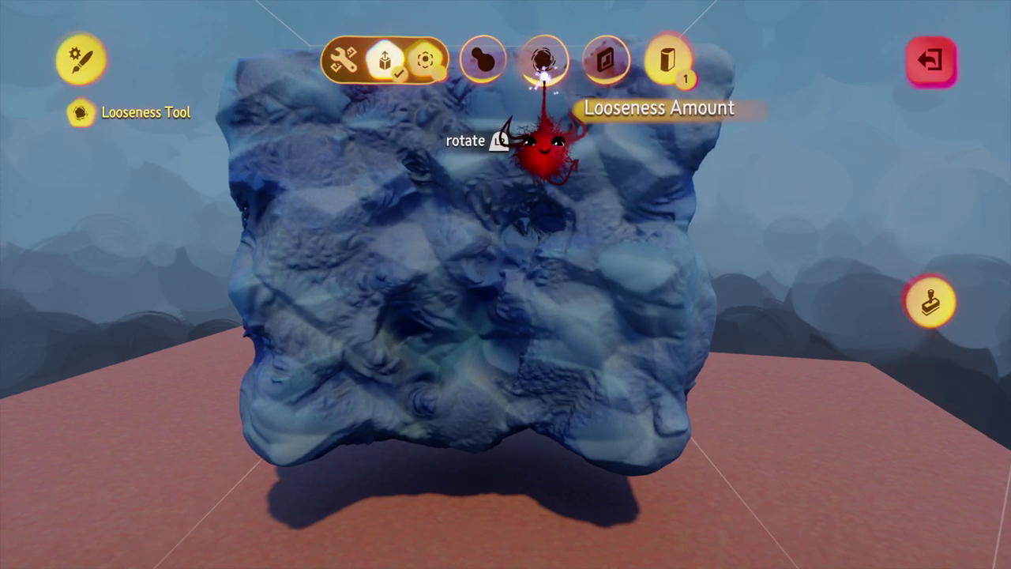
{"action": "mouse_move", "coordinate": [539, 58]}
{"action": "left_mouse_down"}
{"action": "mouse_move", "coordinate": [544, 30]}
{"action": "mouse_move", "coordinate": [550, 112]}
{"action": "left_mouse_up"}
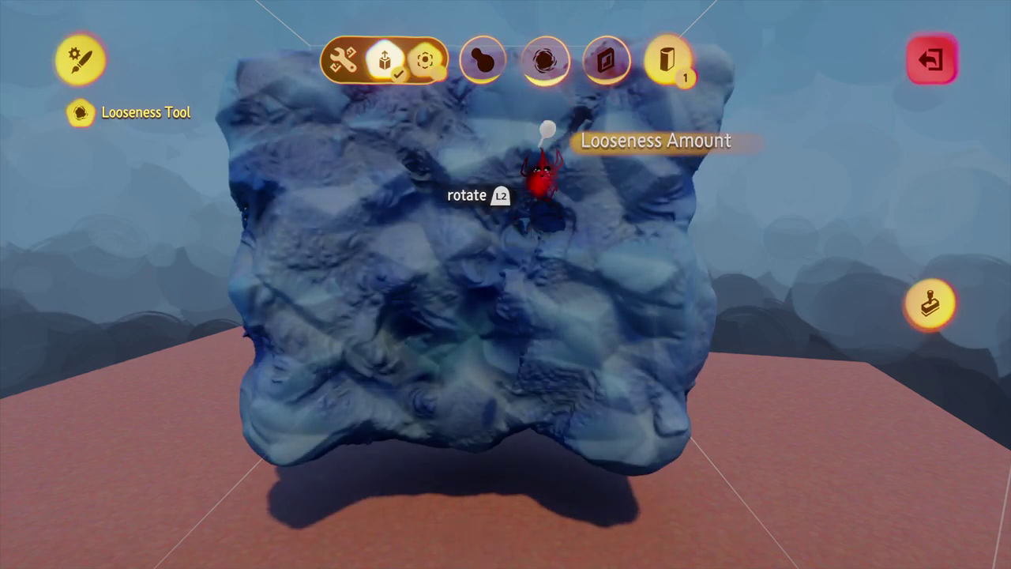
{"action": "key", "text": "Escape"}
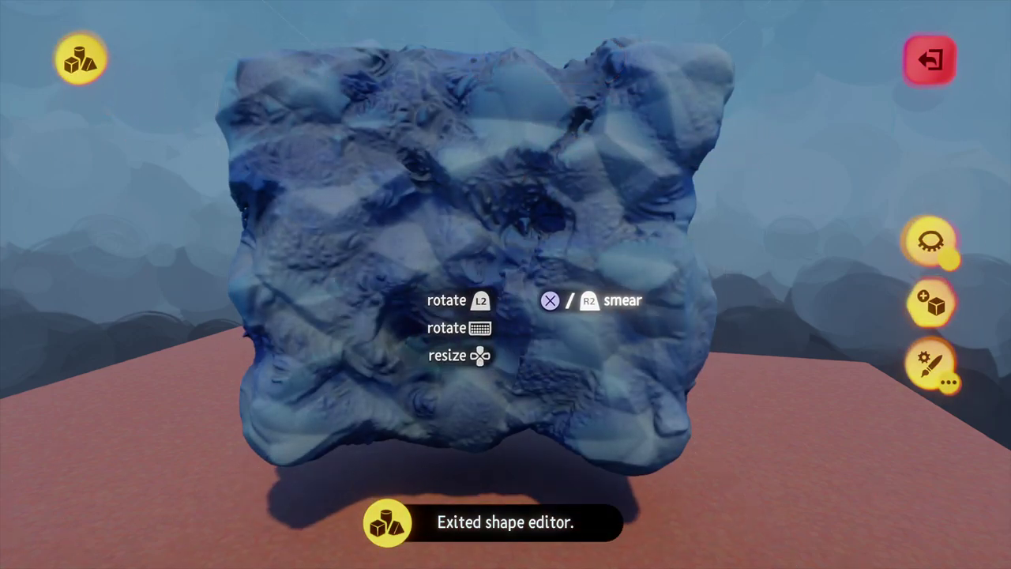
{"action": "key", "text": "Escape"}
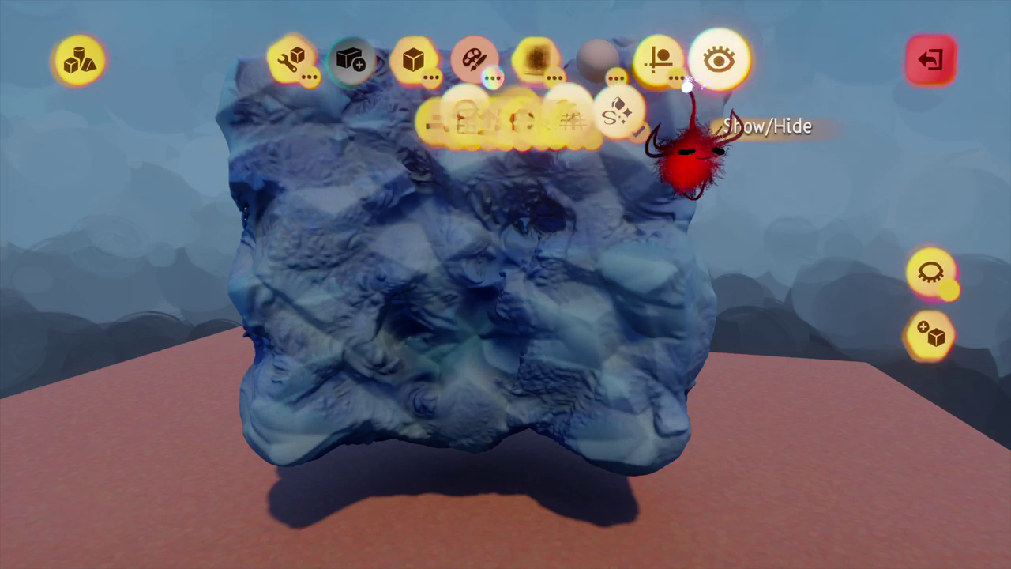
{"action": "key", "text": "Escape"}
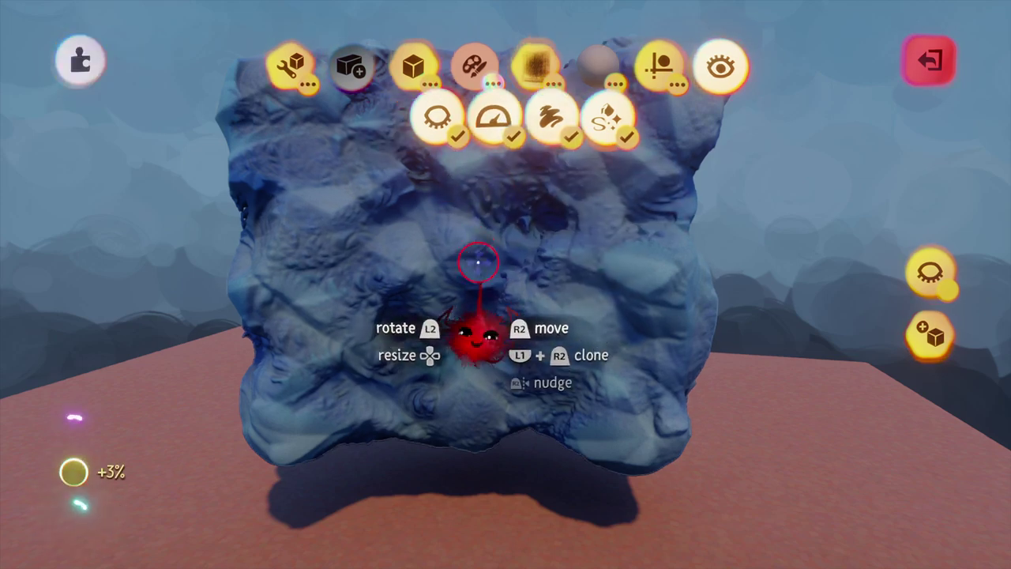
- Reduce the detail of the blue rock sculpture and check its graphics memory use
{"action": "mouse_move", "coordinate": [69, 474]}
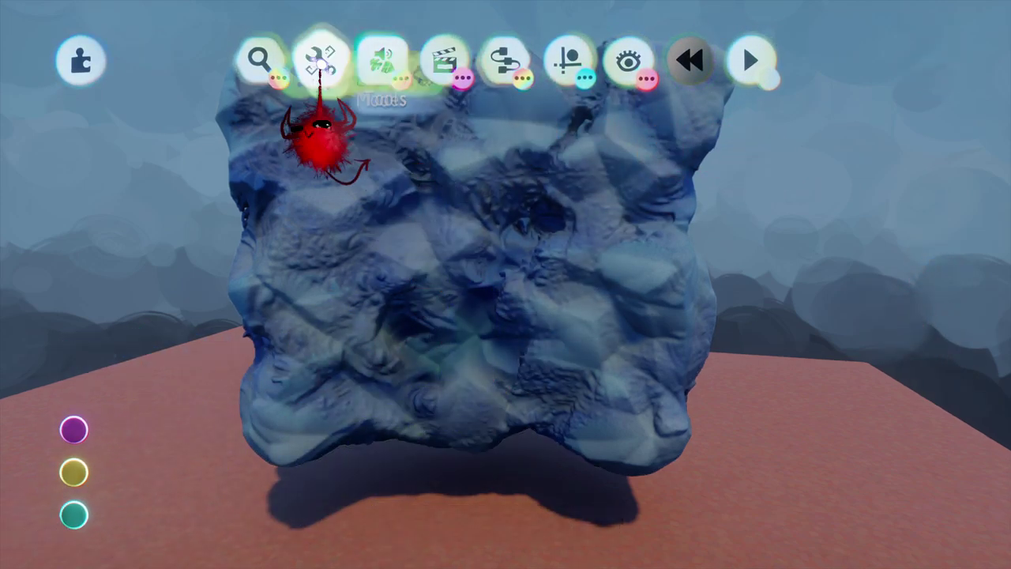
{"action": "left_click", "coordinate": [786, 120]}
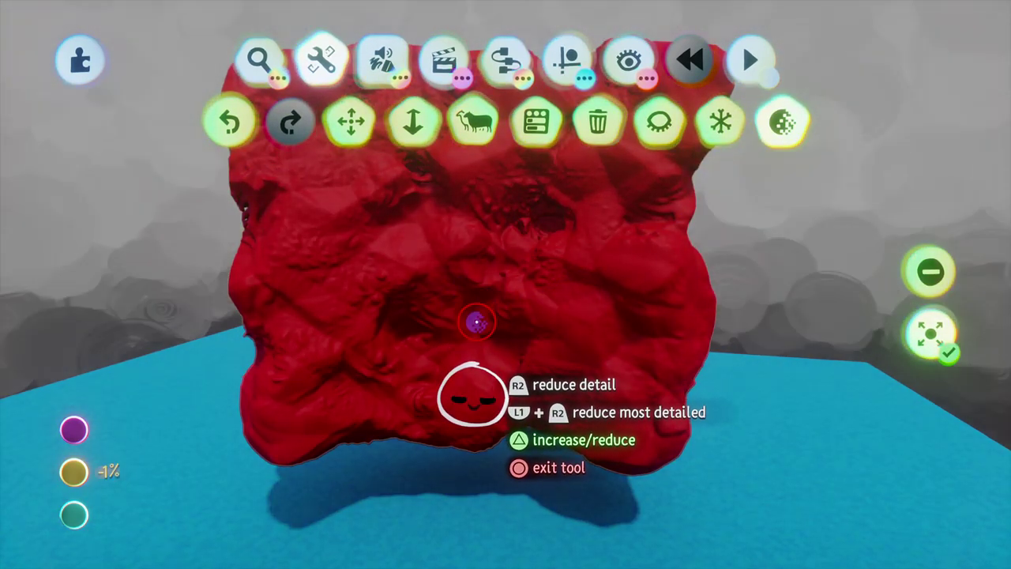
{"action": "mouse_move", "coordinate": [79, 474]}
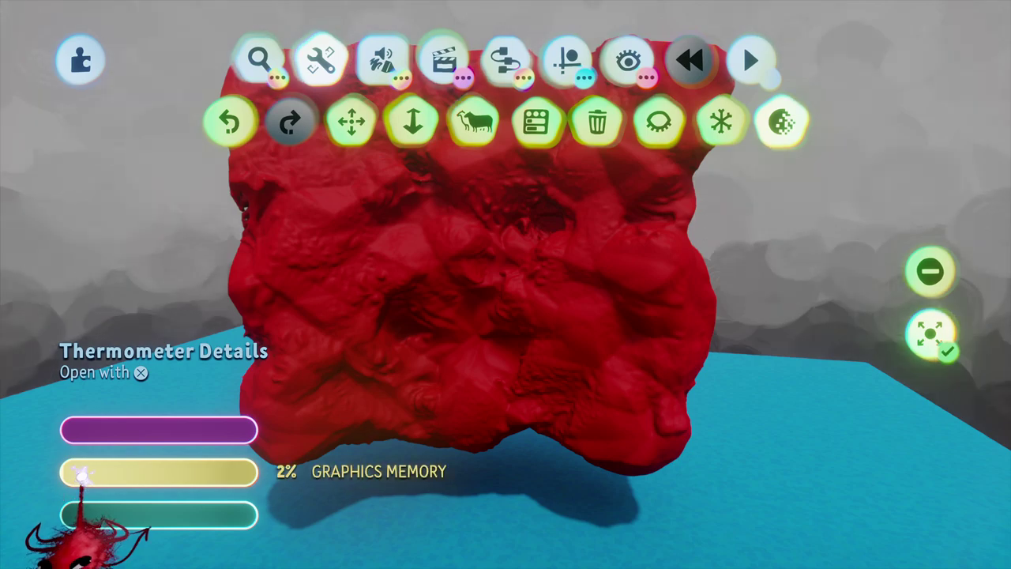
{"action": "key", "text": "Escape"}
{"action": "mouse_move", "coordinate": [460, 332]}
{"action": "middle_mouse_down"}
{"action": "mouse_move", "coordinate": [464, 324]}
{"action": "mouse_move", "coordinate": [456, 357]}
{"action": "mouse_move", "coordinate": [453, 345]}
{"action": "middle_mouse_up"}
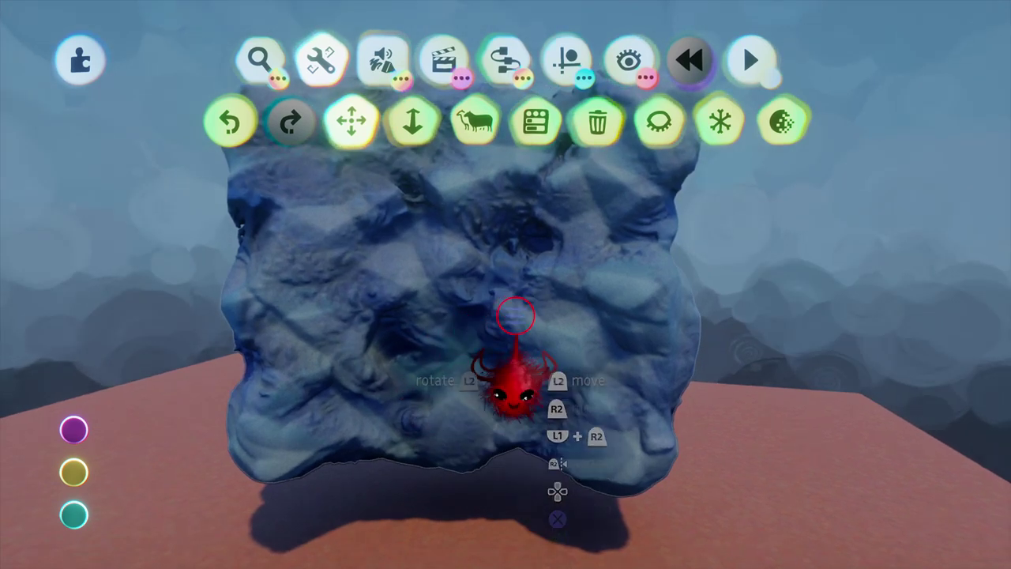
- Configure the rock sculpture's outer properties with Waxyness/Metalness at -10%, a white Tint Amount of 100% and glow at 1%
{"action": "right_click", "coordinate": [517, 315]}
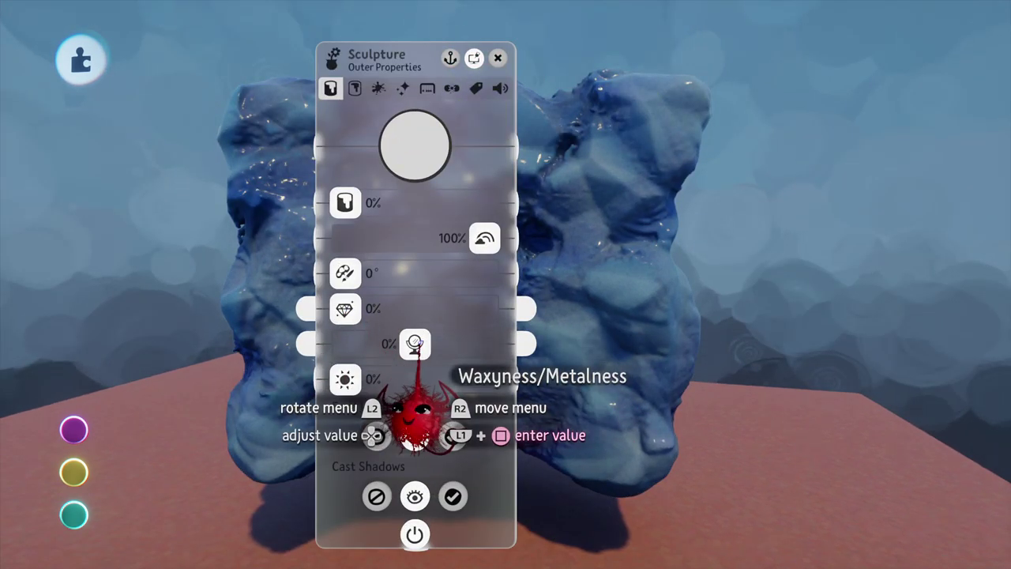
{"action": "left_click_drag", "start_coordinate": [411, 346], "coordinate": [408, 345]}
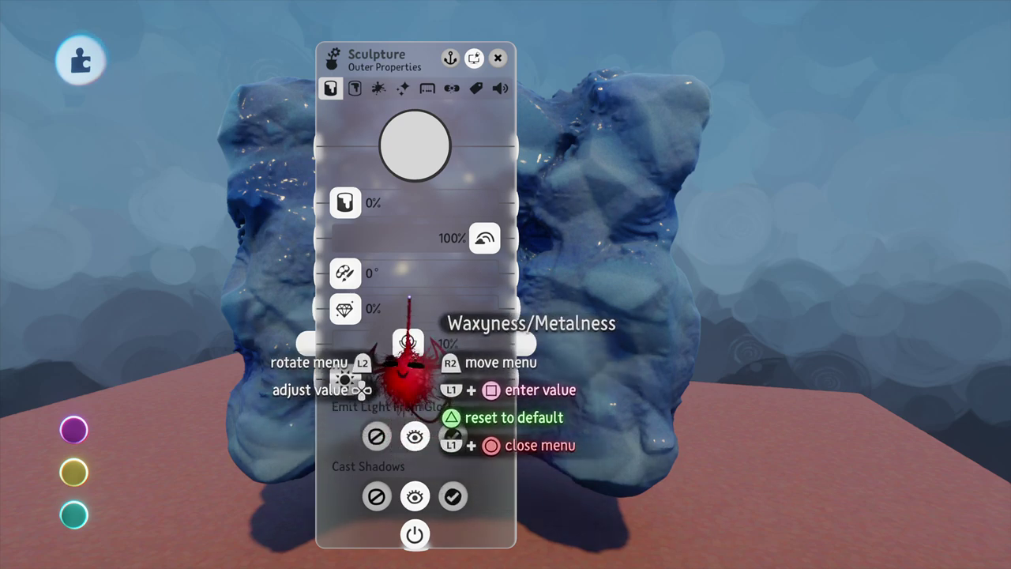
{"action": "left_click_drag", "start_coordinate": [345, 202], "coordinate": [395, 202]}
{"action": "left_click_drag", "start_coordinate": [429, 293], "coordinate": [160, 340]}
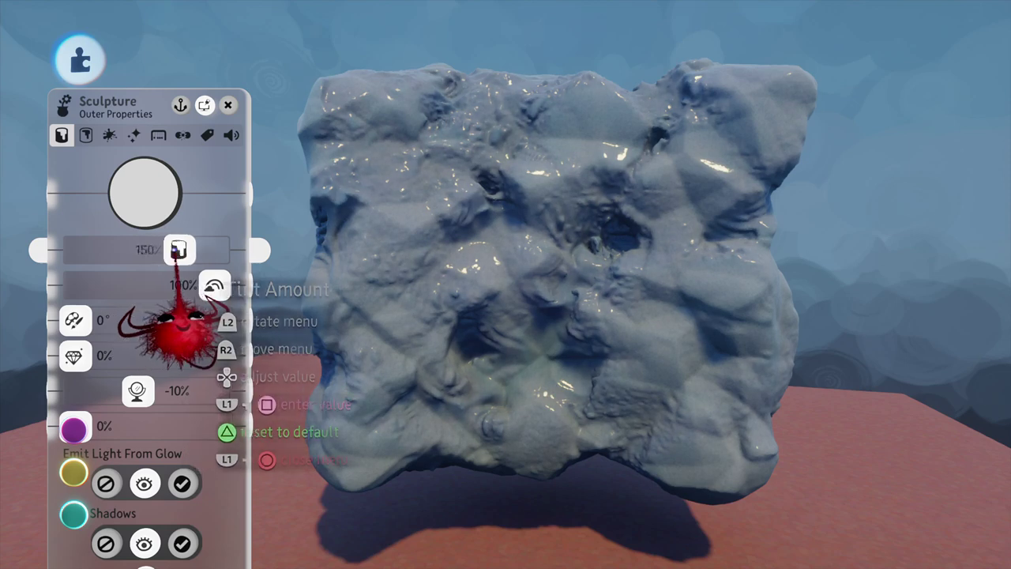
{"action": "mouse_move", "coordinate": [179, 250]}
{"action": "left_mouse_down"}
{"action": "mouse_move", "coordinate": [214, 250]}
{"action": "mouse_move", "coordinate": [145, 250]}
{"action": "left_mouse_up"}
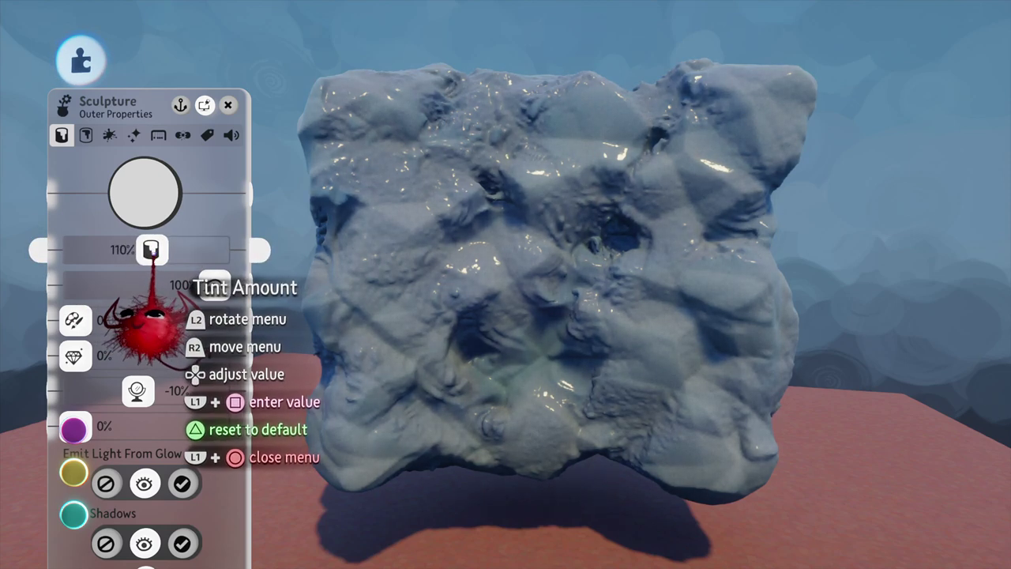
{"action": "left_click_drag", "start_coordinate": [150, 250], "coordinate": [254, 191]}
{"action": "left_click_drag", "start_coordinate": [144, 309], "coordinate": [146, 309]}
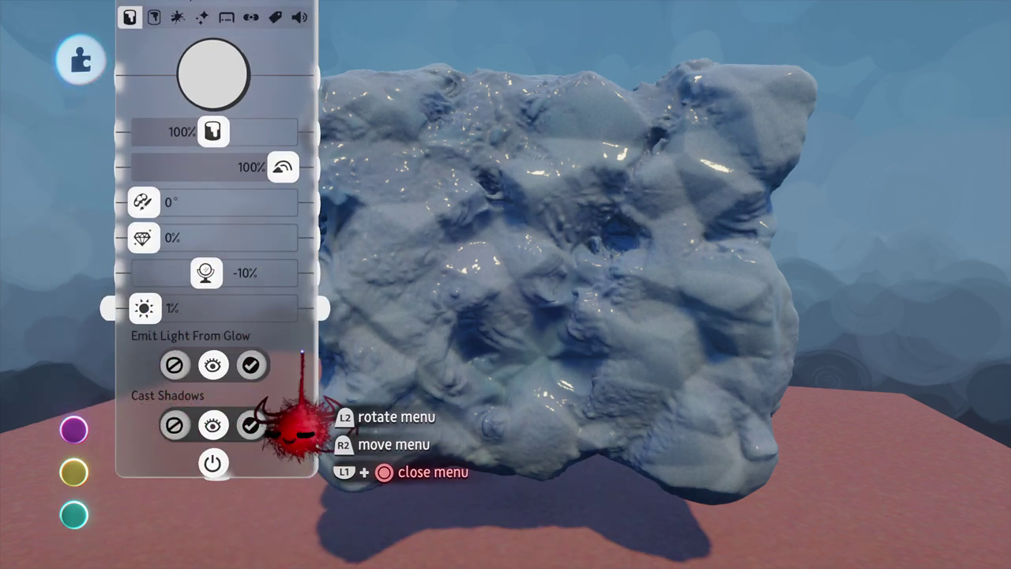
{"action": "key", "text": "Escape"}
- Tip the icy sculpture flat onto the ground and arrange rotated copies around it as the floor, walls and roof of a cave
{"action": "scroll", "coordinate": [379, 369], "scroll_direction": "down", "scroll_amount": 3}
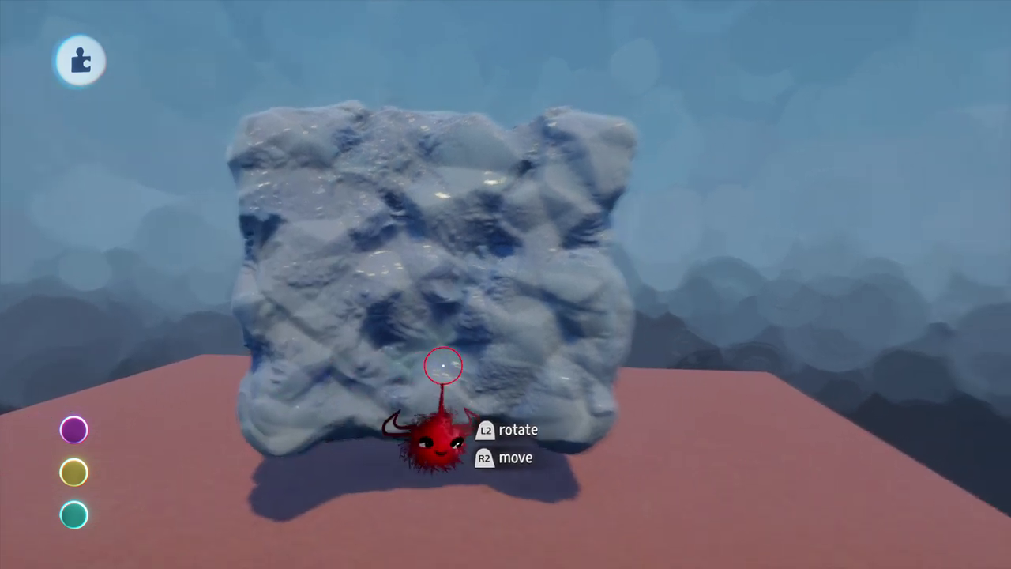
{"action": "mouse_move", "coordinate": [444, 365]}
{"action": "left_mouse_down"}
{"action": "mouse_move", "coordinate": [456, 388]}
{"action": "mouse_move", "coordinate": [447, 458]}
{"action": "left_mouse_up"}
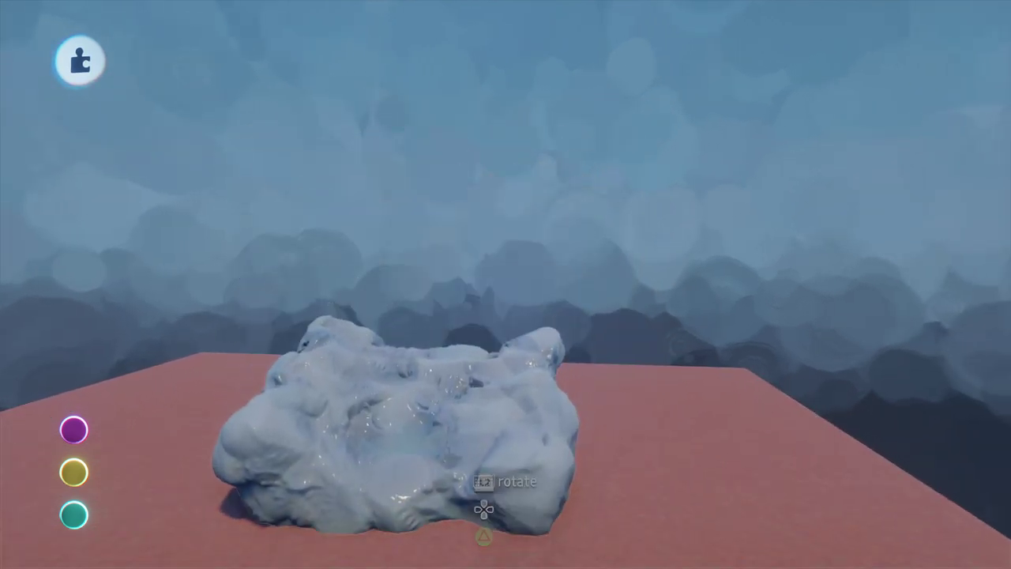
{"action": "mouse_move", "coordinate": [446, 496]}
{"action": "left_mouse_down"}
{"action": "mouse_move", "coordinate": [658, 370]}
{"action": "mouse_move", "coordinate": [652, 417]}
{"action": "mouse_move", "coordinate": [639, 427]}
{"action": "mouse_move", "coordinate": [592, 256]}
{"action": "mouse_move", "coordinate": [547, 246]}
{"action": "mouse_move", "coordinate": [487, 290]}
{"action": "mouse_move", "coordinate": [478, 330]}
{"action": "mouse_move", "coordinate": [543, 373]}
{"action": "mouse_move", "coordinate": [356, 313]}
{"action": "mouse_move", "coordinate": [417, 308]}
{"action": "mouse_move", "coordinate": [432, 291]}
{"action": "mouse_move", "coordinate": [436, 306]}
{"action": "left_mouse_up"}
{"action": "left_click_drag", "start_coordinate": [339, 347], "coordinate": [342, 409]}
{"action": "left_click_drag", "start_coordinate": [335, 452], "coordinate": [301, 452]}
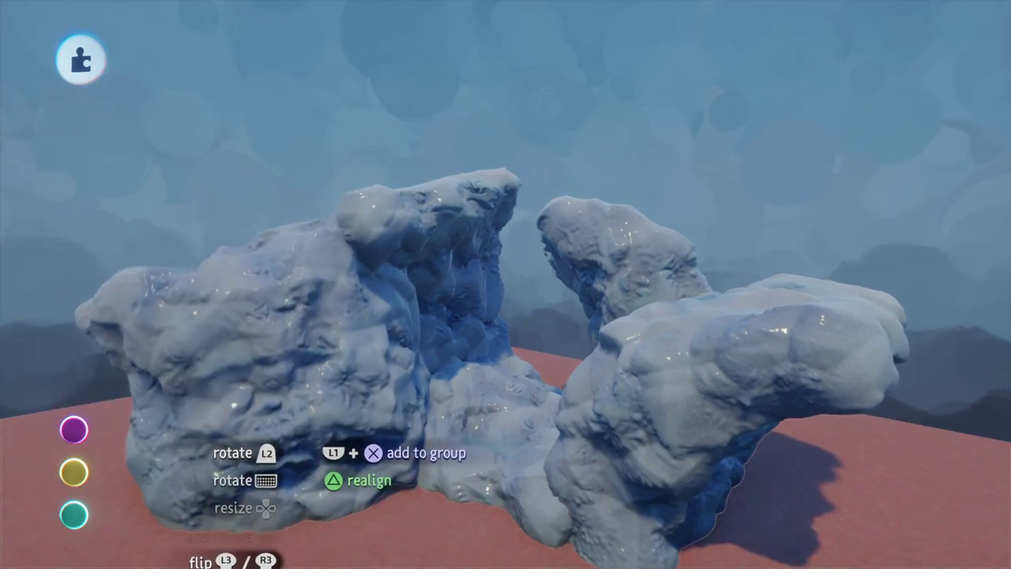
{"action": "left_click_drag", "start_coordinate": [549, 435], "coordinate": [481, 422]}
{"action": "left_click_drag", "start_coordinate": [448, 393], "coordinate": [434, 427]}
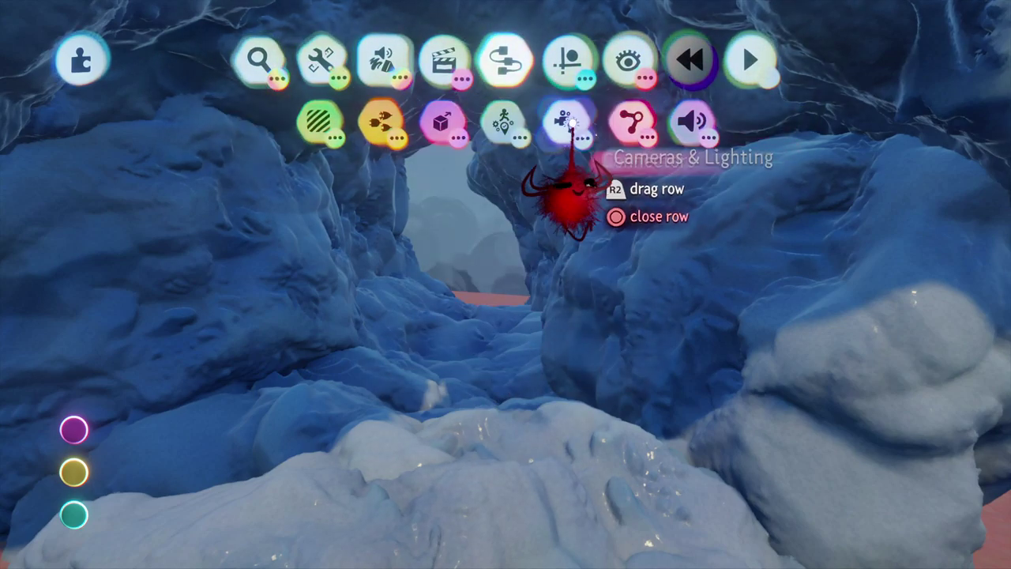
- Place a sun and sky gadget at the cave entrance and move its sun behind the sky sphere to relight the cave
{"action": "left_click", "coordinate": [636, 123]}
{"action": "scroll", "coordinate": [497, 305], "scroll_direction": "down", "scroll_amount": 5}
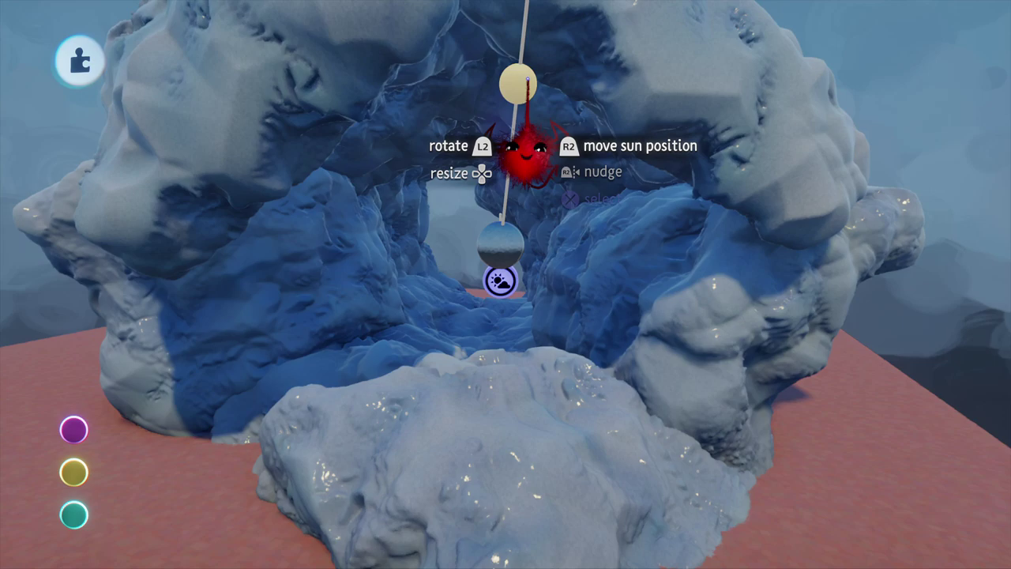
{"action": "left_click_drag", "start_coordinate": [528, 79], "coordinate": [494, 224]}
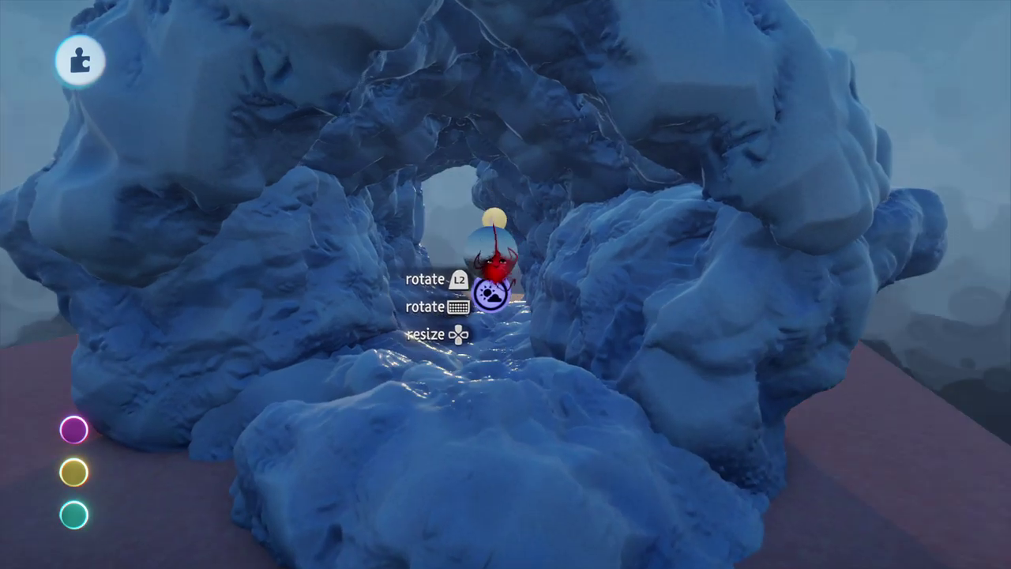
{"action": "left_click_drag", "start_coordinate": [512, 282], "coordinate": [461, 358]}
{"action": "scroll", "coordinate": [460, 359], "scroll_direction": "up", "scroll_amount": 5}
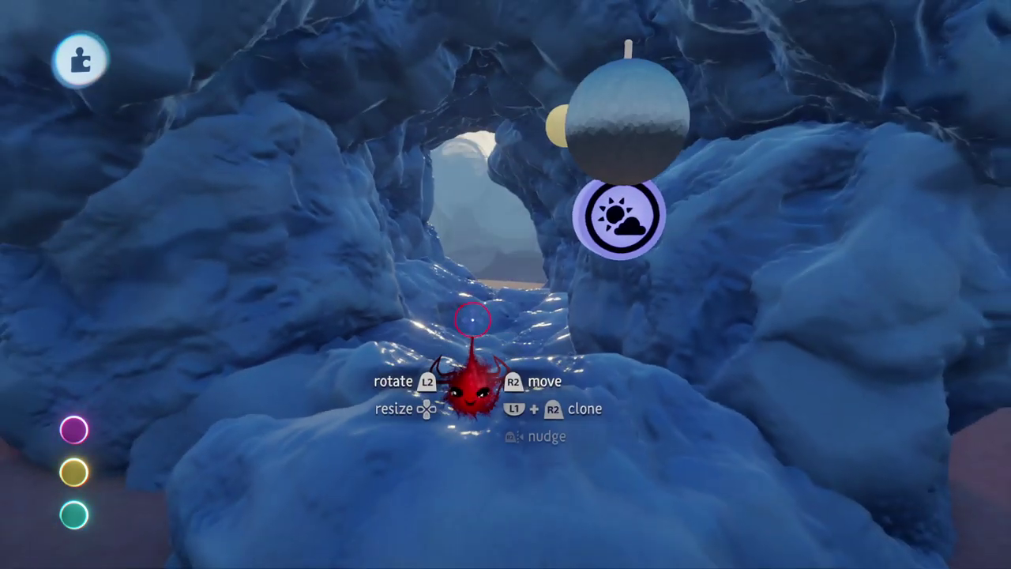
- Reposition the sun beside the sky sphere and place a spotlight gadget at the cave entrance, shining inside
{"action": "left_click_drag", "start_coordinate": [527, 120], "coordinate": [517, 76]}
{"action": "left_click_drag", "start_coordinate": [561, 107], "coordinate": [556, 209]}
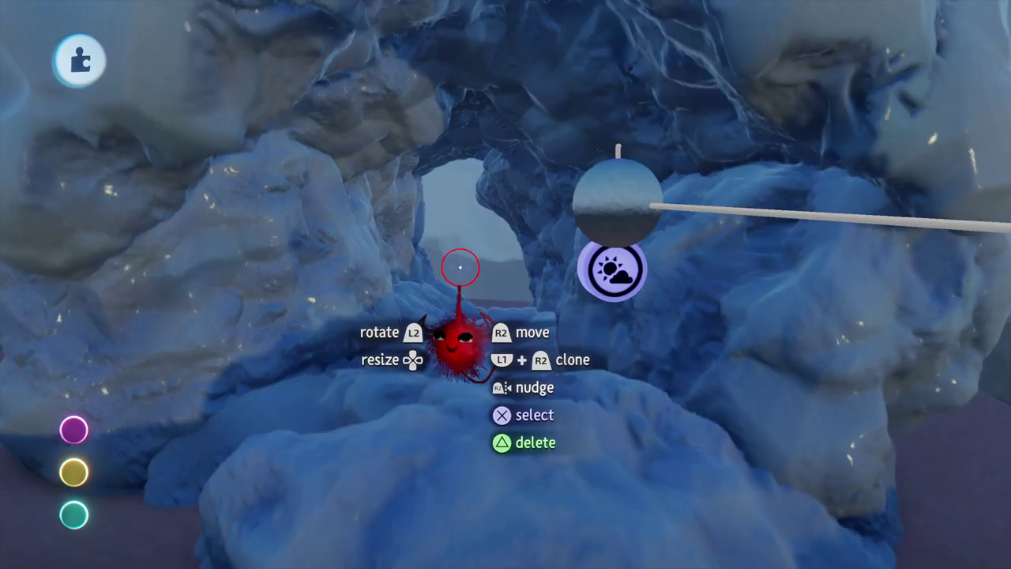
{"action": "mouse_move", "coordinate": [522, 140]}
{"action": "left_click", "coordinate": [507, 125]}
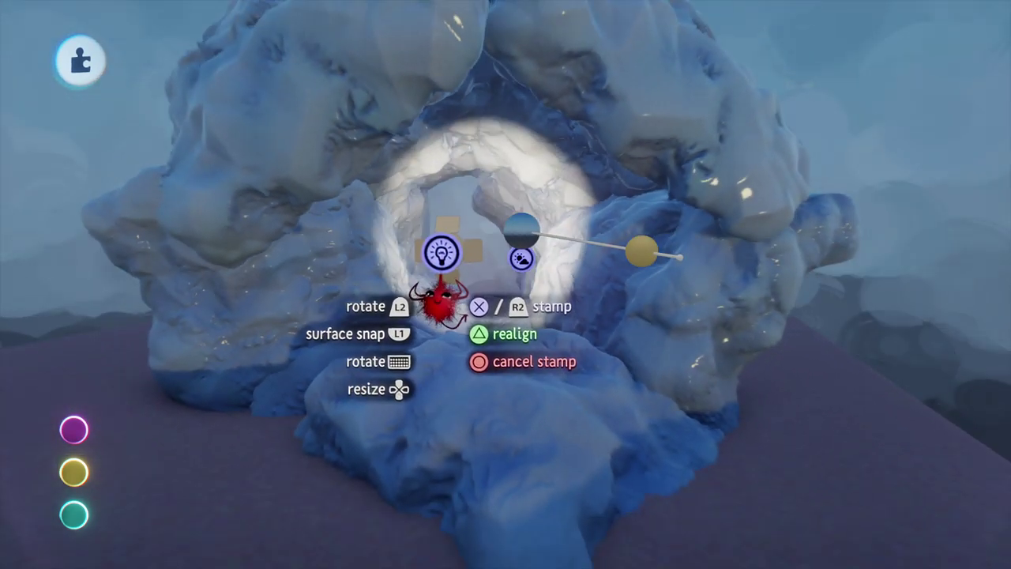
{"action": "left_click", "coordinate": [470, 335]}
- Widen the spotlight's cone angle to 45° and set its cone softness to 100%
{"action": "scroll", "coordinate": [474, 340], "scroll_direction": "up", "scroll_amount": 3}
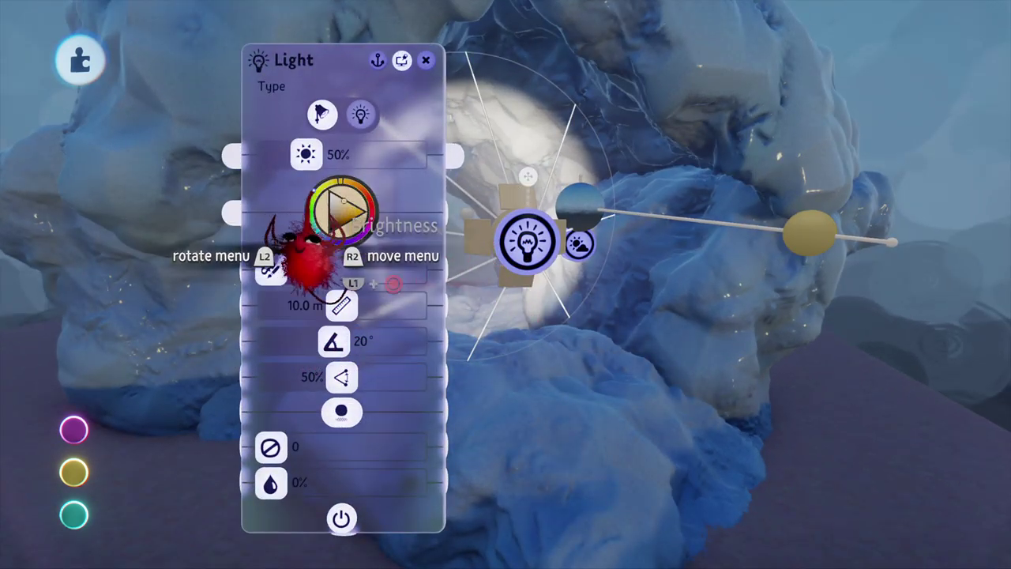
{"action": "left_click_drag", "start_coordinate": [337, 352], "coordinate": [419, 353]}
{"action": "left_click_drag", "start_coordinate": [339, 379], "coordinate": [404, 378]}
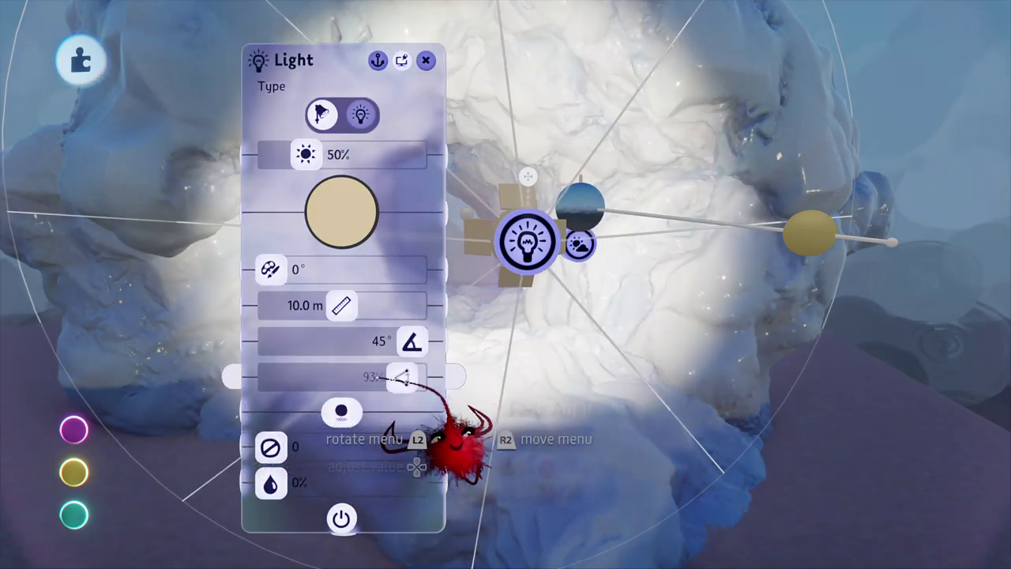
{"action": "left_click_drag", "start_coordinate": [298, 407], "coordinate": [139, 413]}
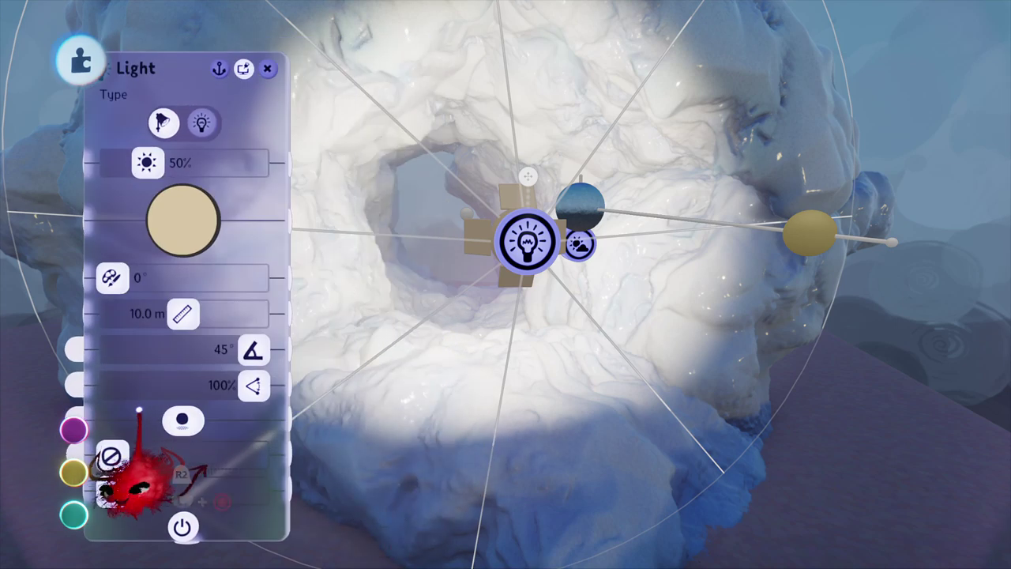
- Project image pattern 6 through the spotlight with Image Blur at 83%
{"action": "left_click", "coordinate": [119, 456]}
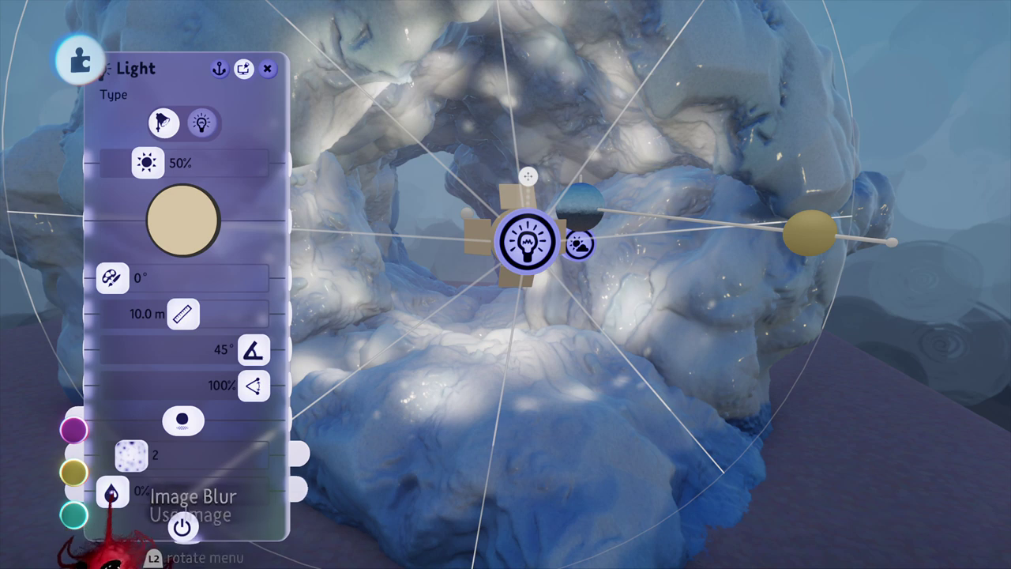
{"action": "left_click_drag", "start_coordinate": [174, 493], "coordinate": [229, 492]}
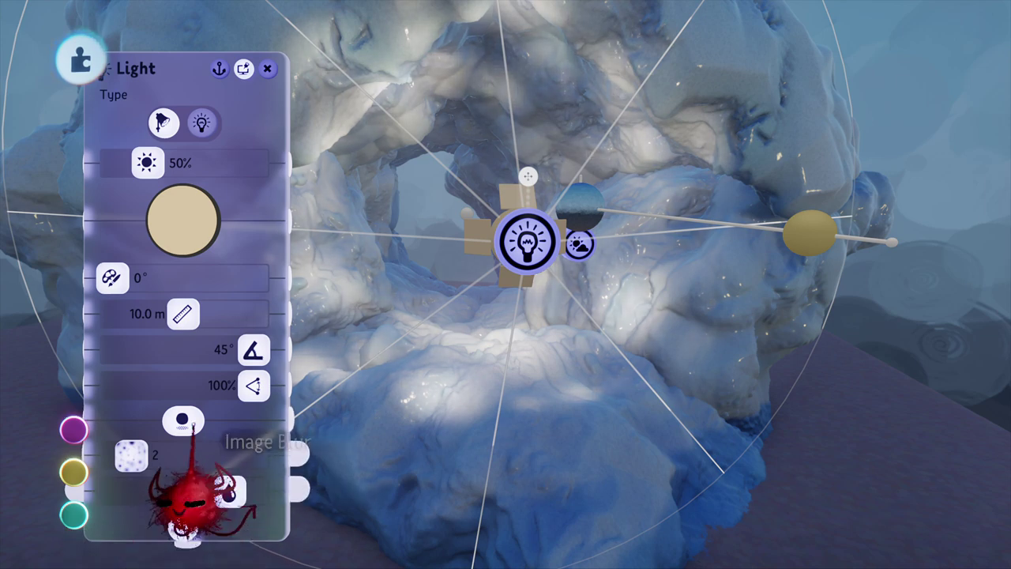
{"action": "left_click_drag", "start_coordinate": [131, 456], "coordinate": [167, 455]}
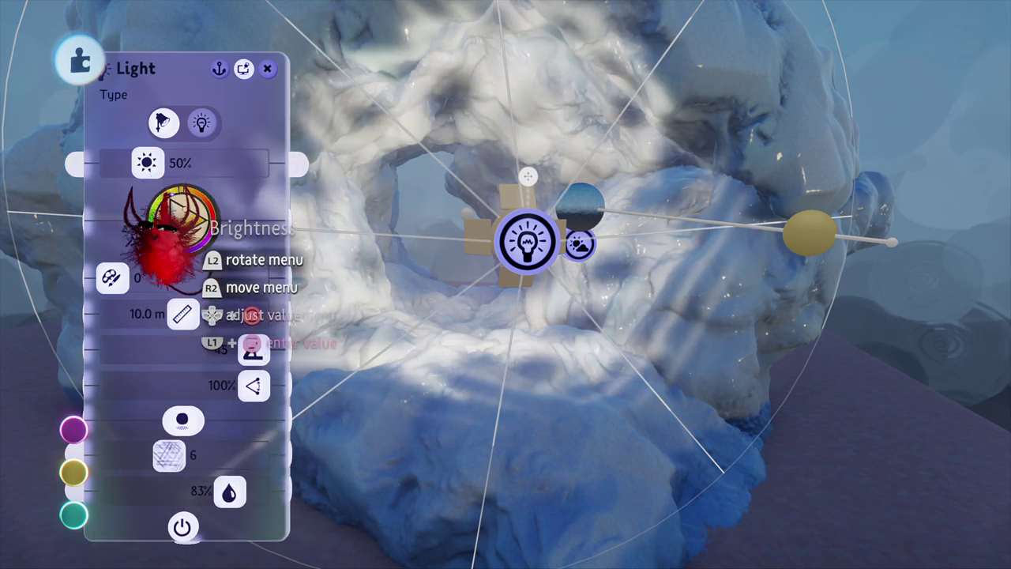
- Colour the spotlight teal green, lower its Brightness to 10% and switch Use Image to pattern 7
{"action": "left_click", "coordinate": [163, 243]}
{"action": "left_click_drag", "start_coordinate": [176, 230], "coordinate": [176, 257]}
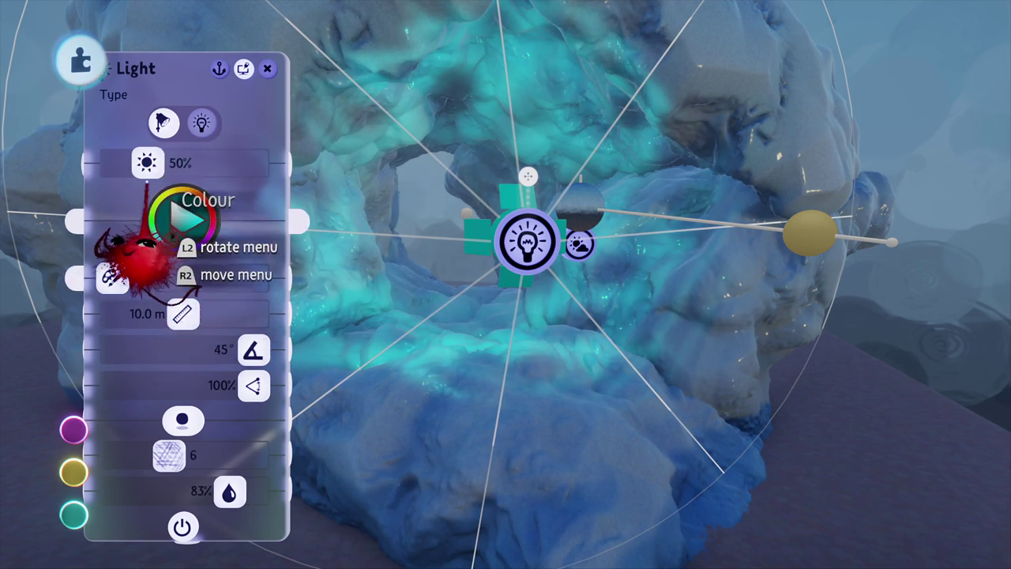
{"action": "left_click_drag", "start_coordinate": [144, 162], "coordinate": [123, 163]}
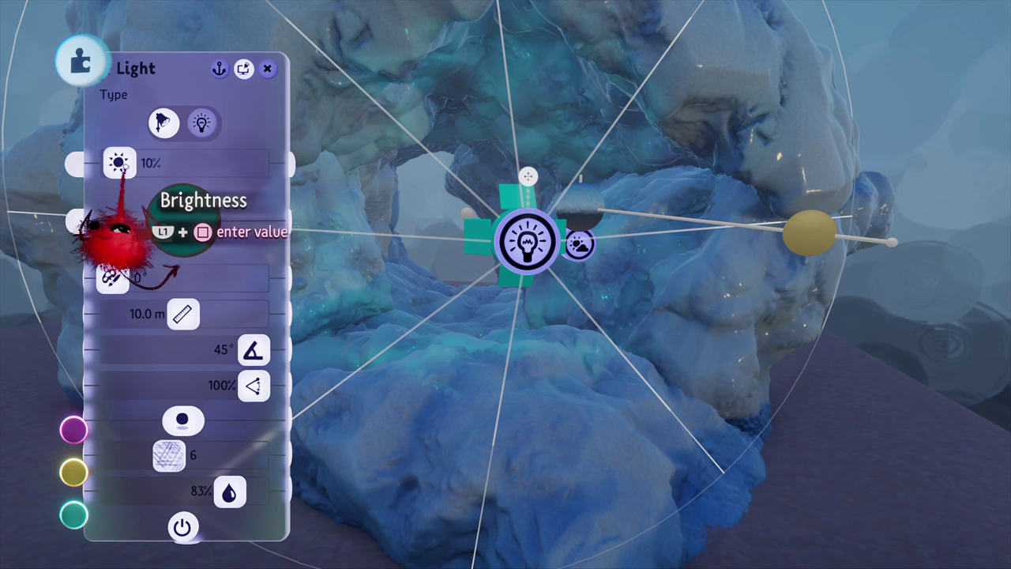
{"action": "left_click_drag", "start_coordinate": [165, 463], "coordinate": [170, 463]}
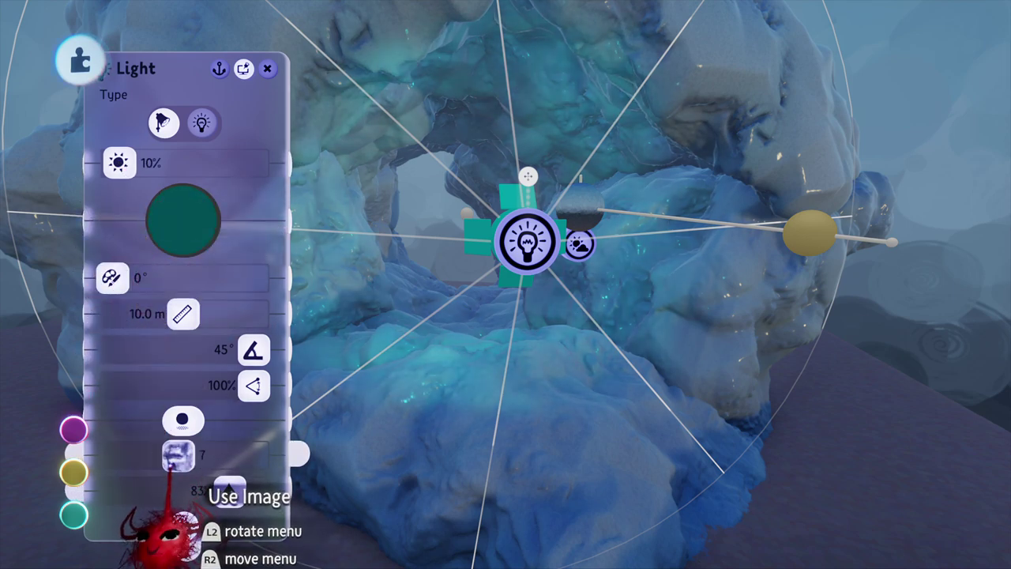
{"action": "key", "text": "Escape"}
- Move the teal light to the cave's far opening, turn it to shine back through the tunnel and enlarge it to about 132%
{"action": "left_click_drag", "start_coordinate": [528, 264], "coordinate": [460, 289]}
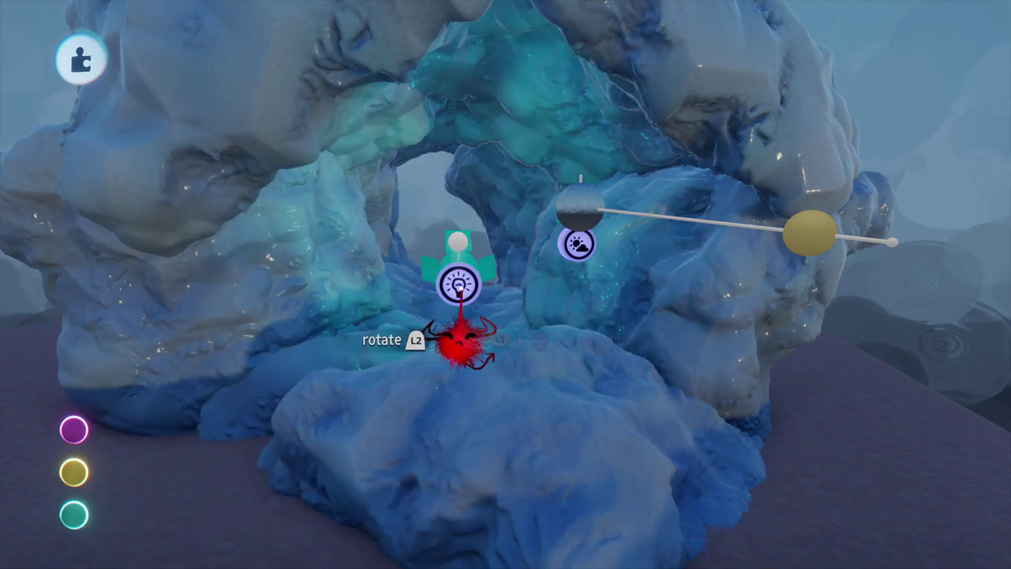
{"action": "left_click_drag", "start_coordinate": [458, 340], "coordinate": [452, 335]}
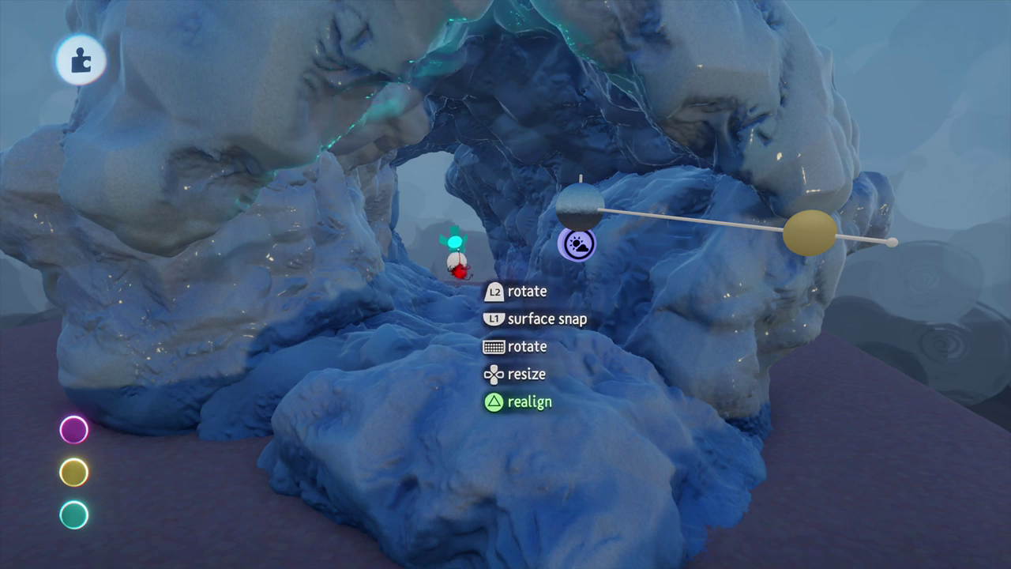
{"action": "left_click_drag", "start_coordinate": [458, 271], "coordinate": [455, 251]}
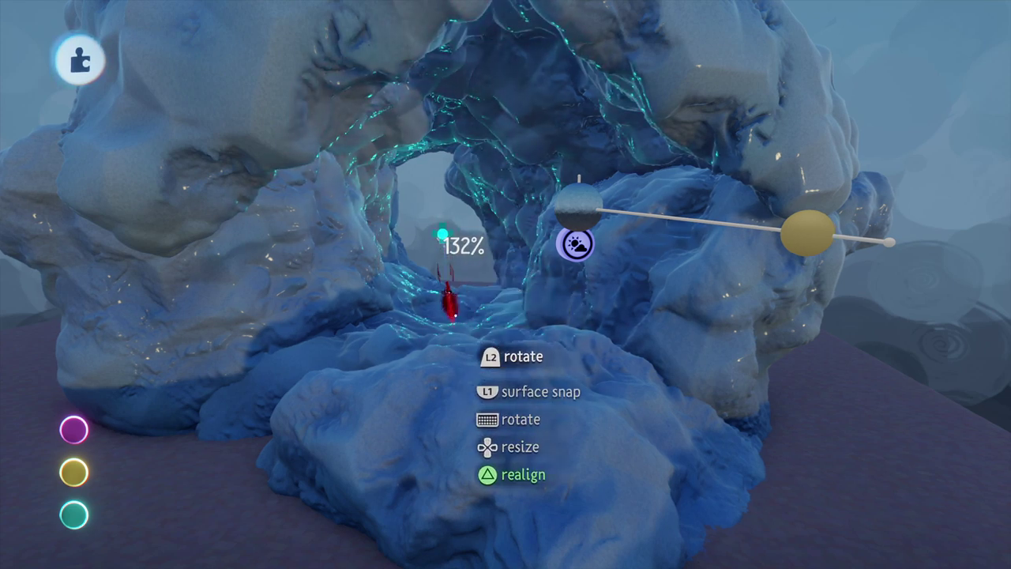
{"action": "scroll", "coordinate": [450, 296], "scroll_direction": "up", "scroll_amount": 5}
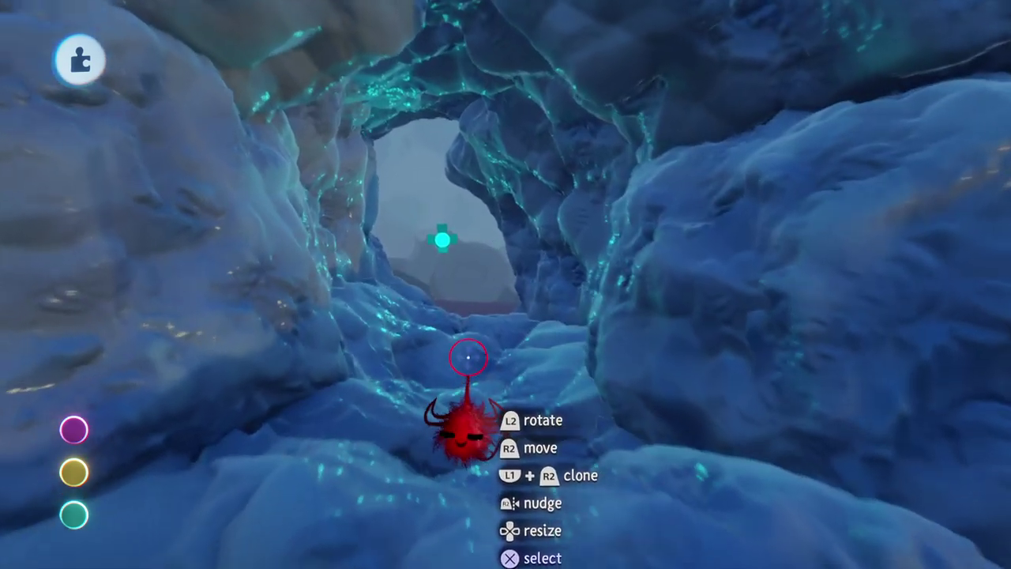
{"action": "scroll", "coordinate": [468, 358], "scroll_direction": "up", "scroll_amount": 4}
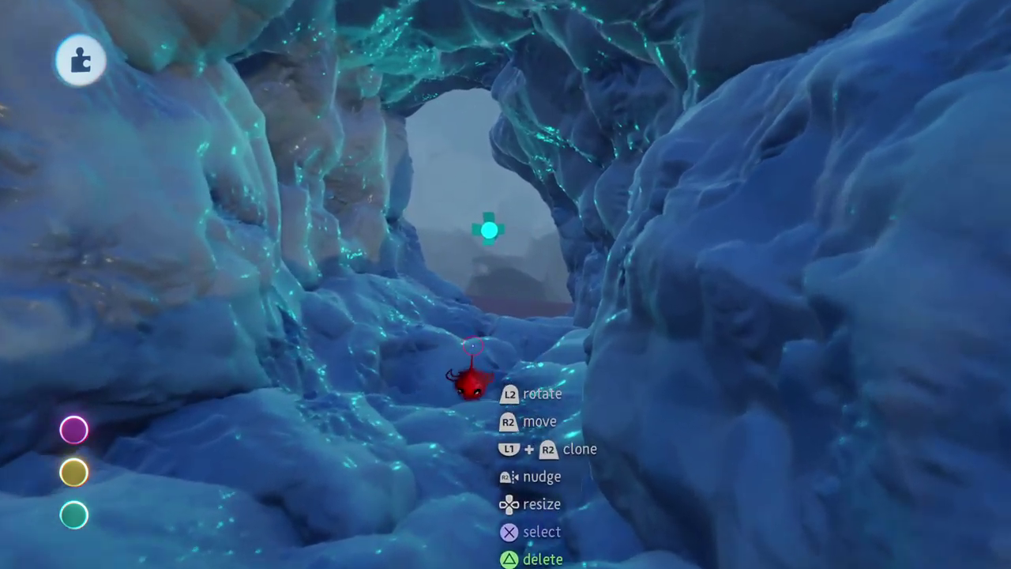
{"action": "scroll", "coordinate": [472, 346], "scroll_direction": "up", "scroll_amount": 3}
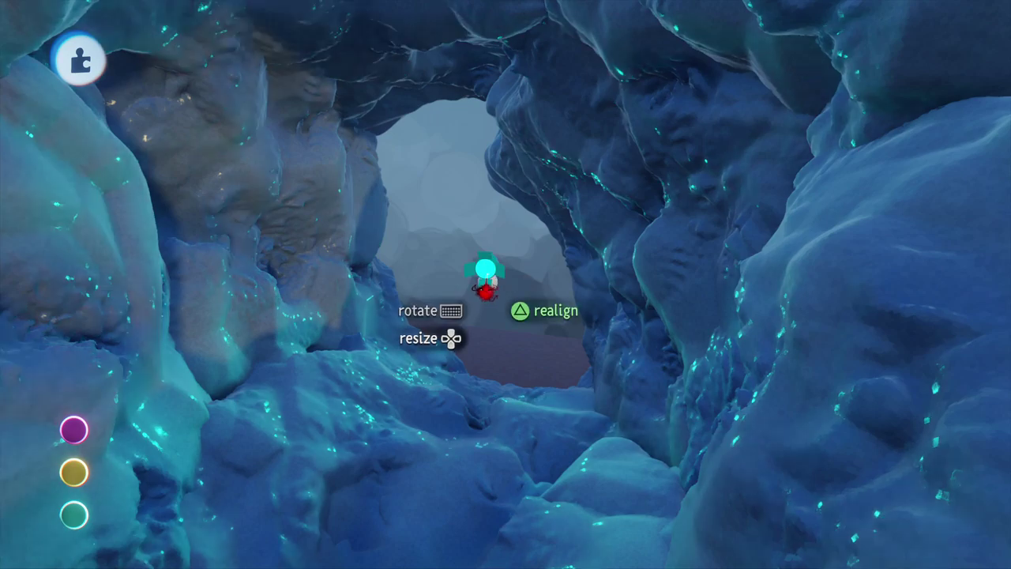
{"action": "scroll", "coordinate": [471, 391], "scroll_direction": "down", "scroll_amount": 5}
{"action": "scroll", "coordinate": [470, 397], "scroll_direction": "down", "scroll_amount": 4}
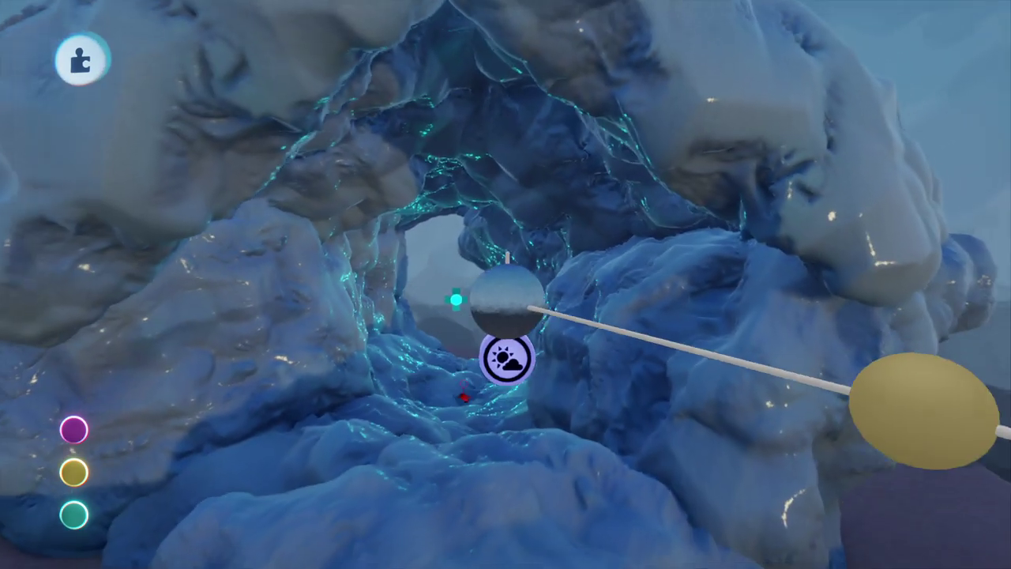